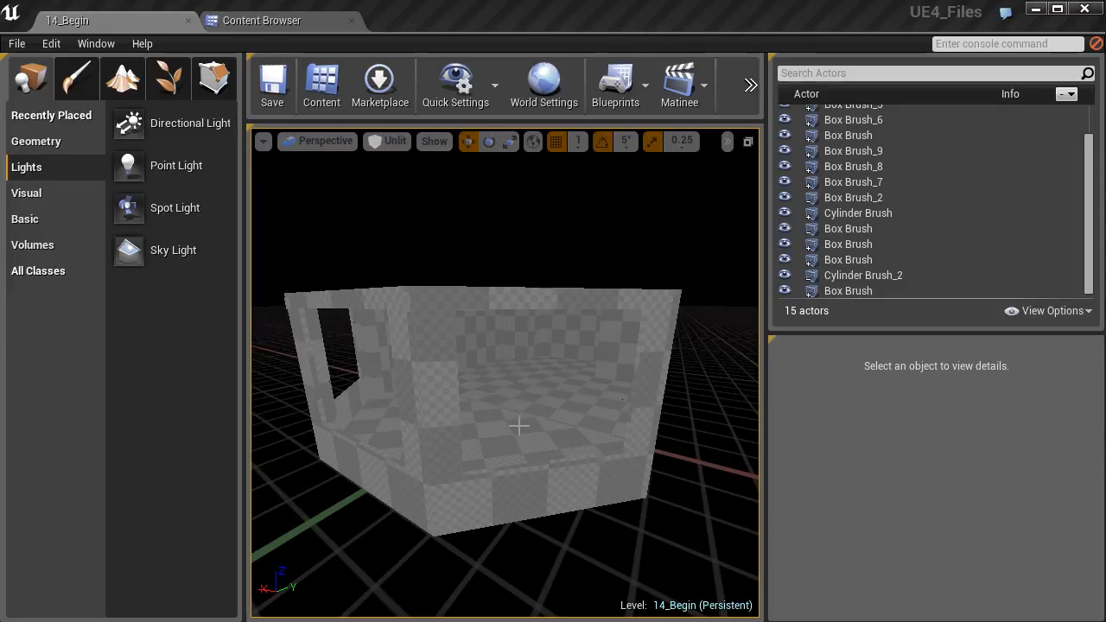
# Place the SM_Wall_2xWindow mesh from the DT_Architecture folder in the level, near the lower front of the room
pyautogui.click(268, 22)
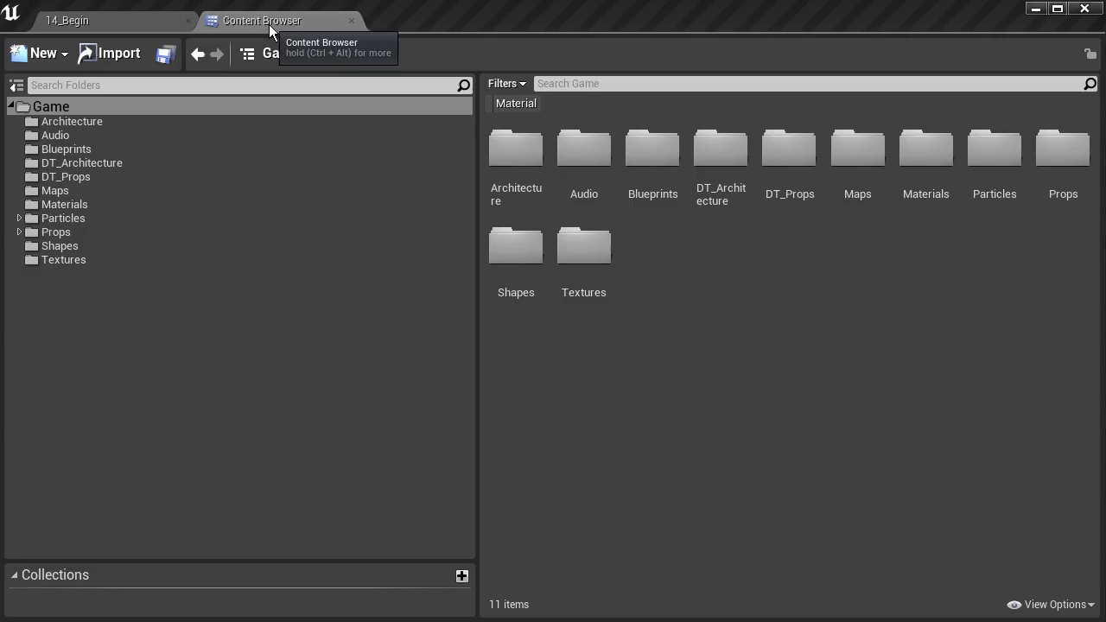
pyautogui.click(65, 162)
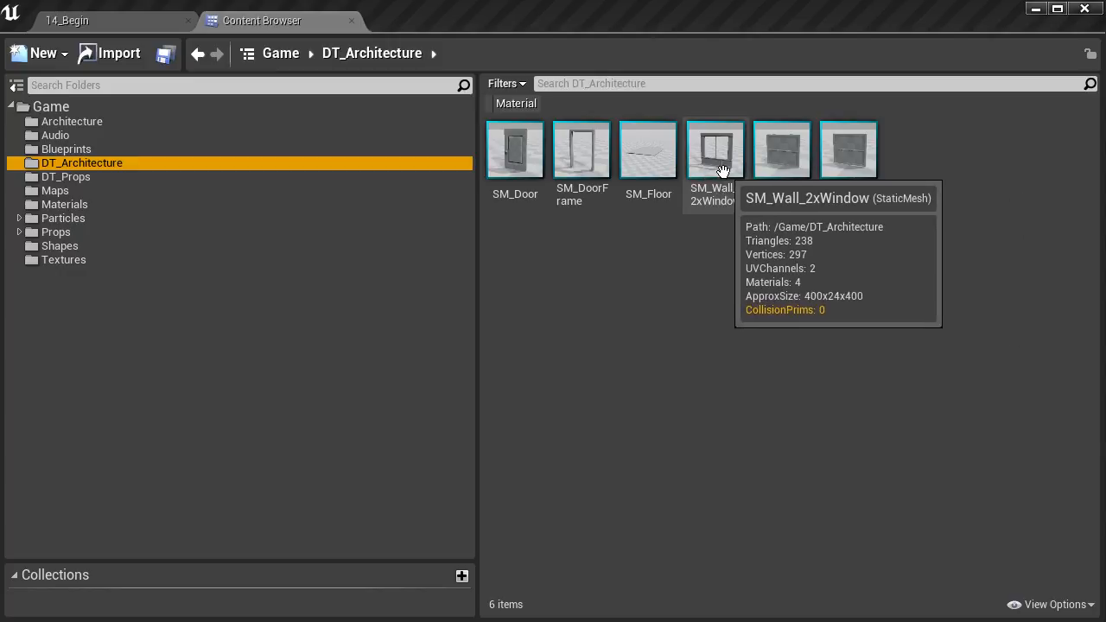
pyautogui.moveTo(713, 165); pyautogui.dragTo(369, 510)
pyautogui.moveTo(462, 467); pyautogui.dragTo(543, 467, button='right')
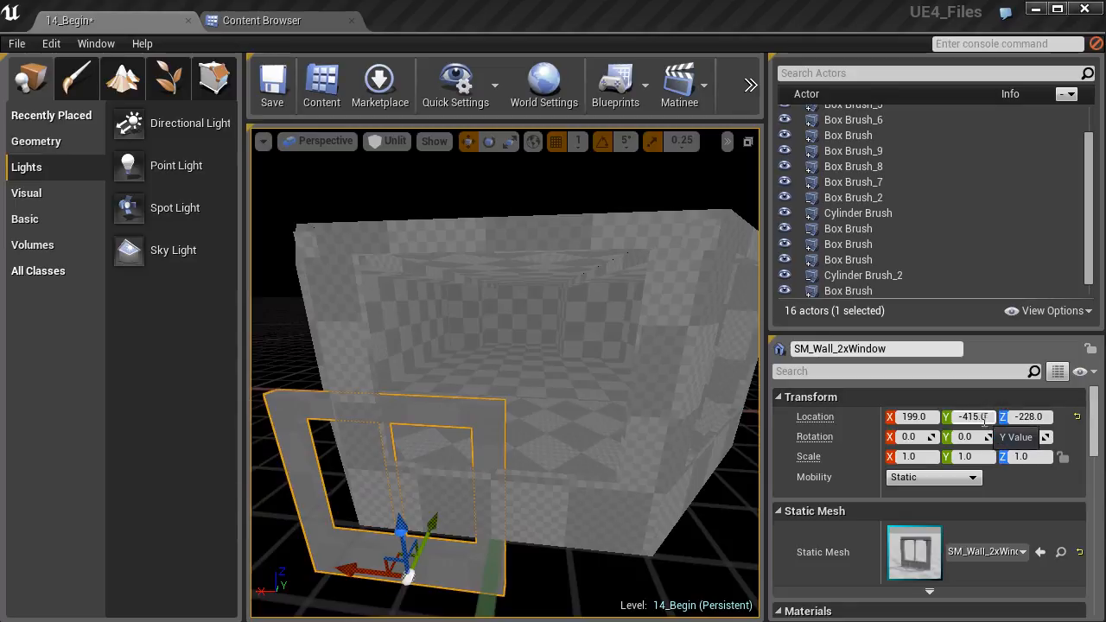
# Set the window wall's X location to 0
pyautogui.click(983, 417)
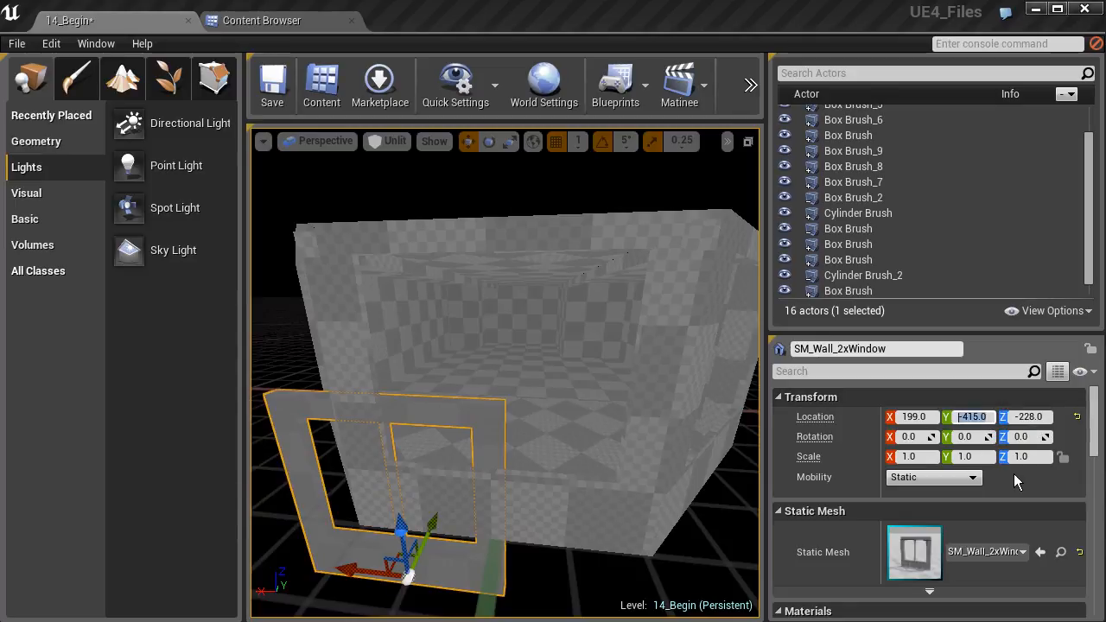
pyautogui.click(927, 417)
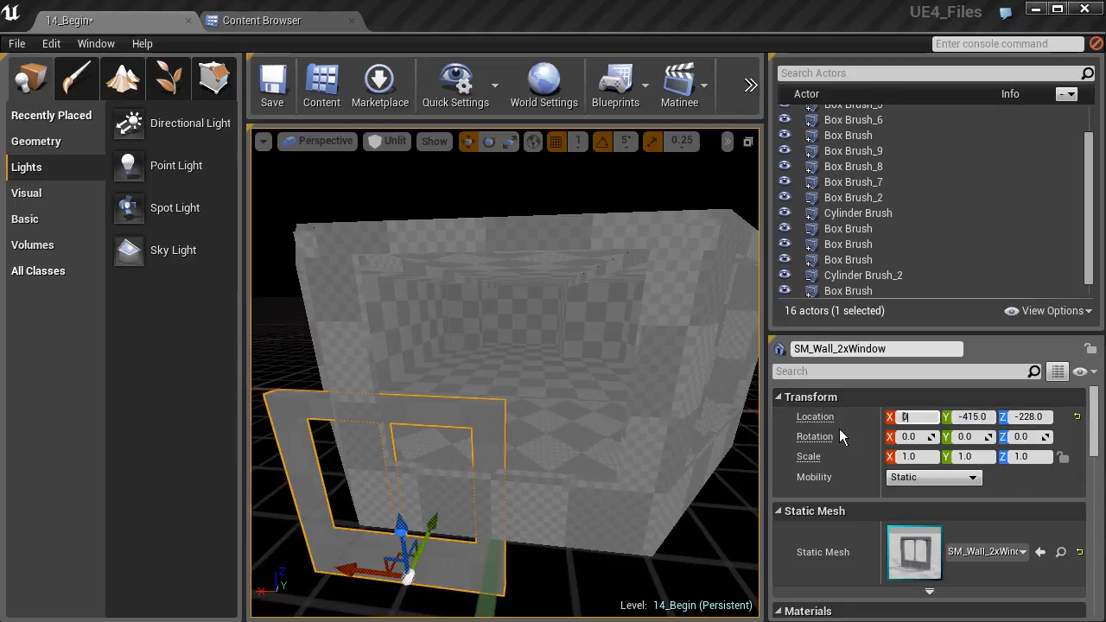
pyautogui.write('0')
pyautogui.press('Return')
# Raise the window wall along Z to -14, in front of the room's window opening
pyautogui.moveTo(492, 422); pyautogui.dragTo(522, 423, button='right')
pyautogui.press('a')
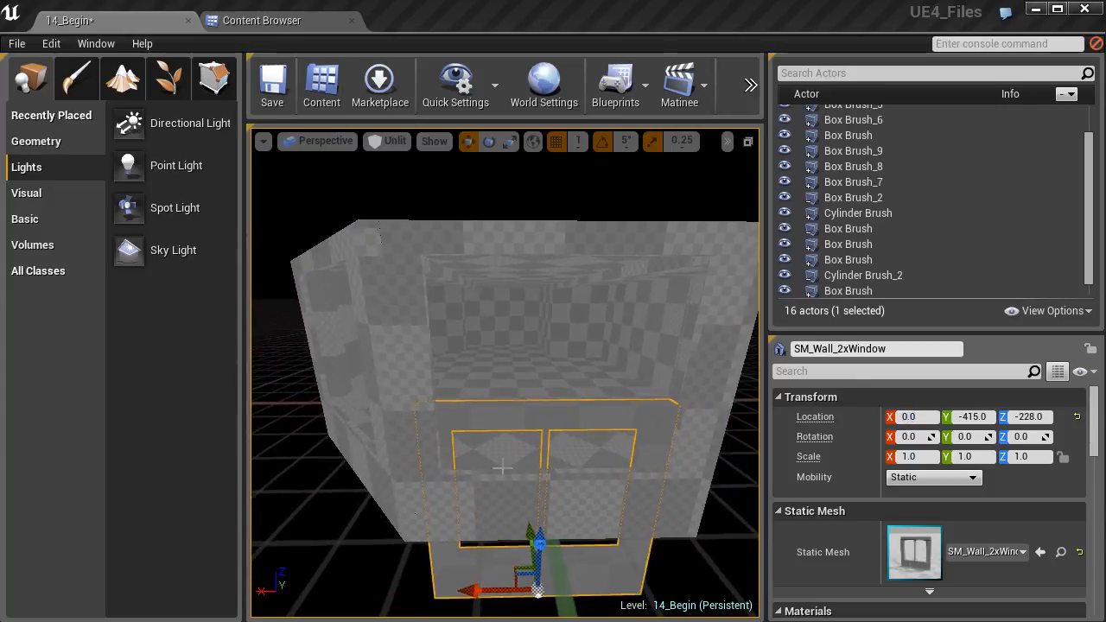
pyautogui.press('a')
pyautogui.moveTo(540, 498); pyautogui.dragTo(508, 494, button='right')
pyautogui.press('w')
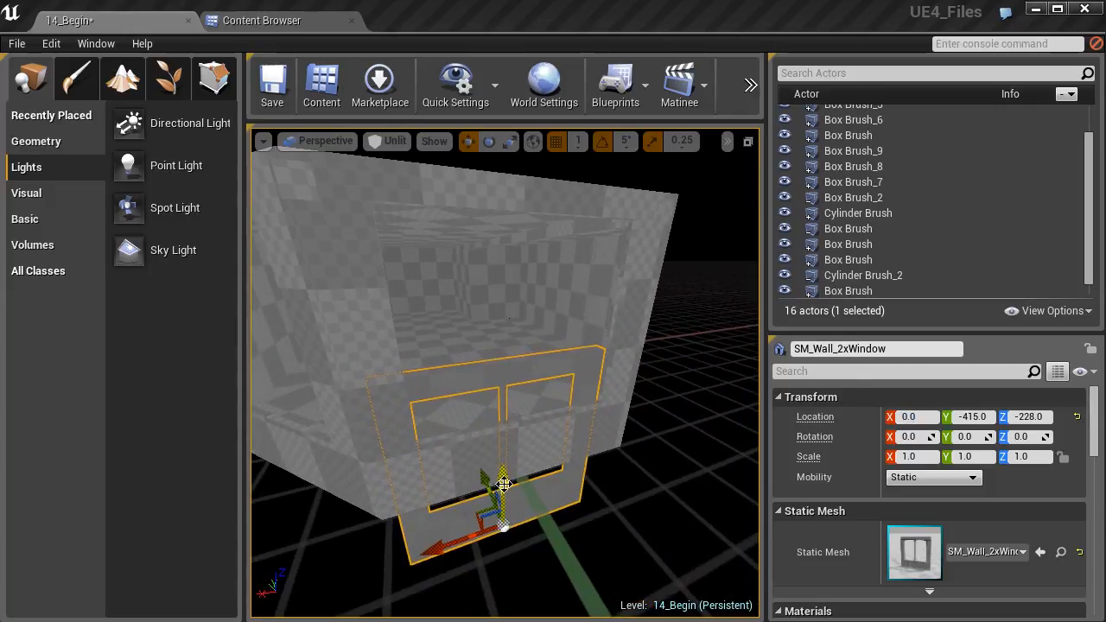
pyautogui.moveTo(501, 479); pyautogui.dragTo(504, 394)
# Move the window wall along Y to -480 so it sits within the front wall of the room
pyautogui.moveTo(488, 385); pyautogui.dragTo(581, 359, button='right')
pyautogui.press('a')
pyautogui.press('s')
pyautogui.moveTo(348, 387); pyautogui.dragTo(460, 321, button='right')
pyautogui.click(971, 416)
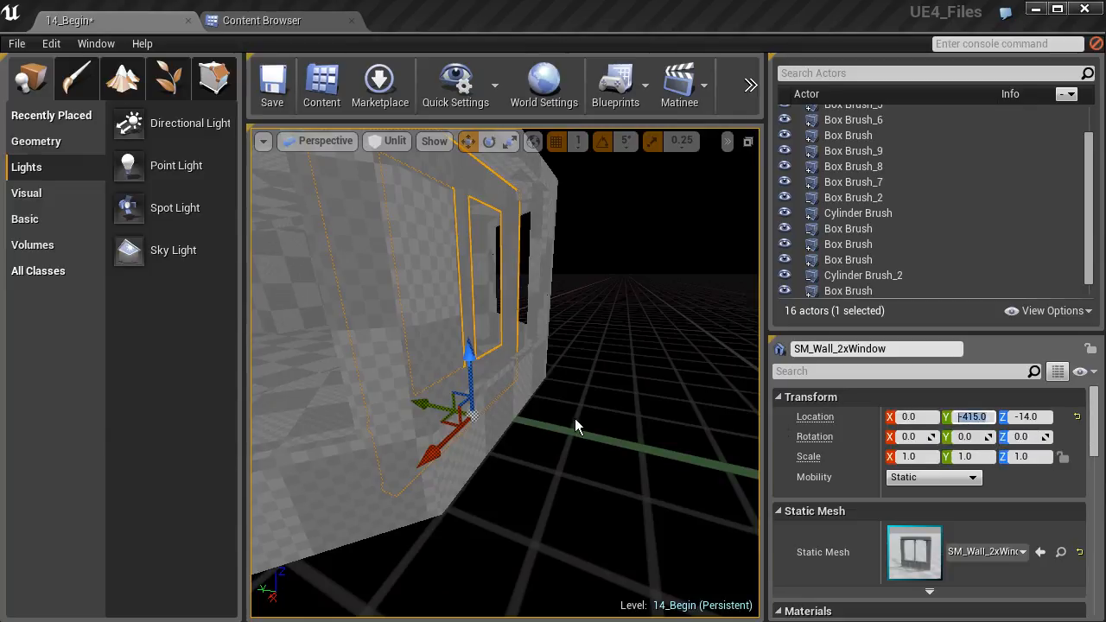
pyautogui.moveTo(414, 408); pyautogui.dragTo(446, 413)
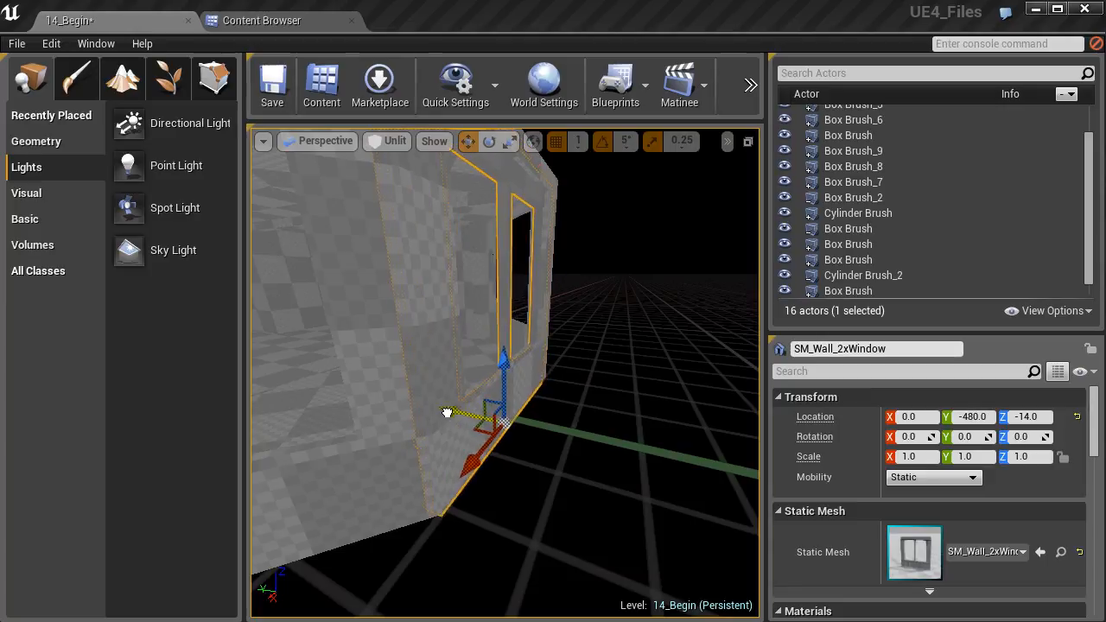
pyautogui.click(988, 417)
# Raise the window wall to floor level and set its Z location to 10
pyautogui.moveTo(550, 332)
pyautogui.mouseDown(button='right')
pyautogui.moveTo(467, 332)
pyautogui.moveTo(406, 276)
pyautogui.moveTo(449, 324)
pyautogui.moveTo(367, 298)
pyautogui.moveTo(432, 333)
pyautogui.moveTo(558, 326)
pyautogui.mouseUp(button='right')
pyautogui.moveTo(508, 371); pyautogui.dragTo(497, 528, button='right')
pyautogui.moveTo(514, 482); pyautogui.dragTo(513, 457)
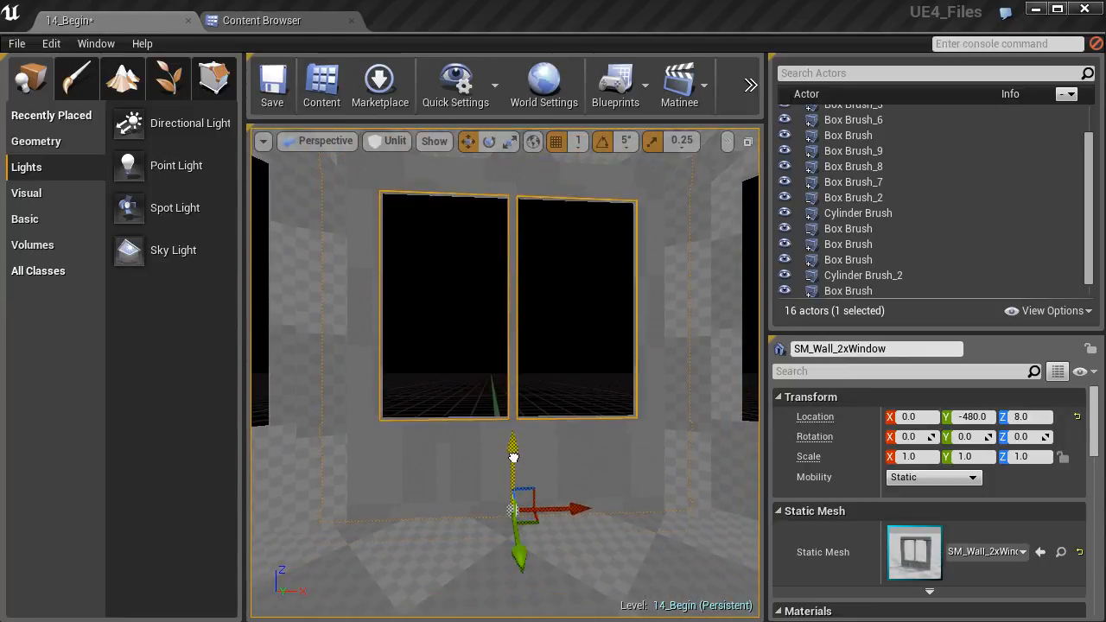
pyautogui.moveTo(410, 467); pyautogui.dragTo(525, 482, button='right')
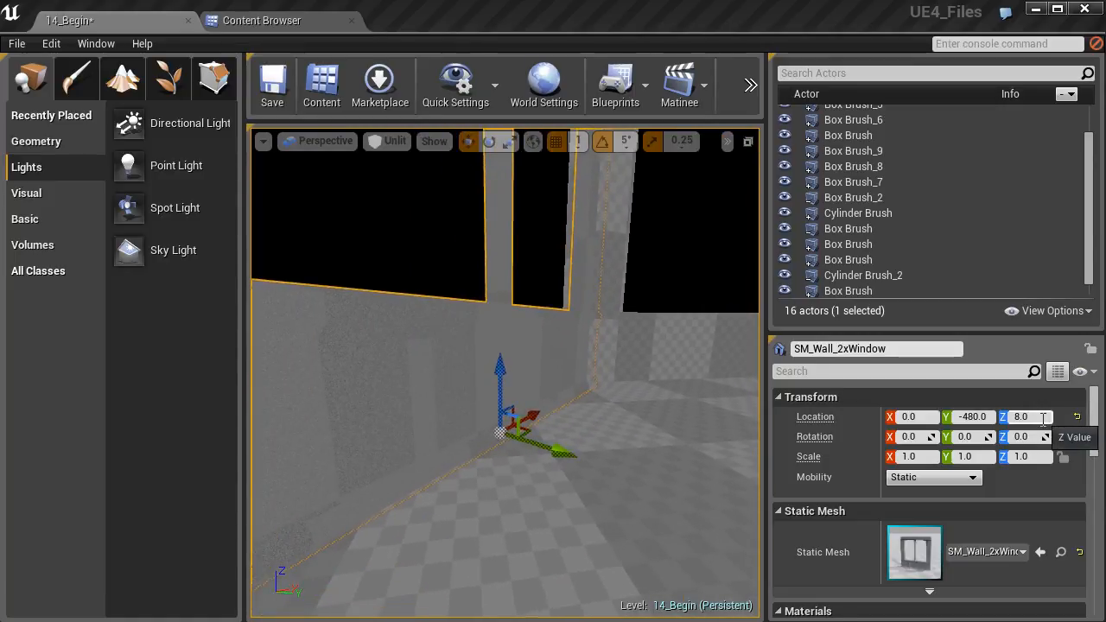
pyautogui.click(1042, 418)
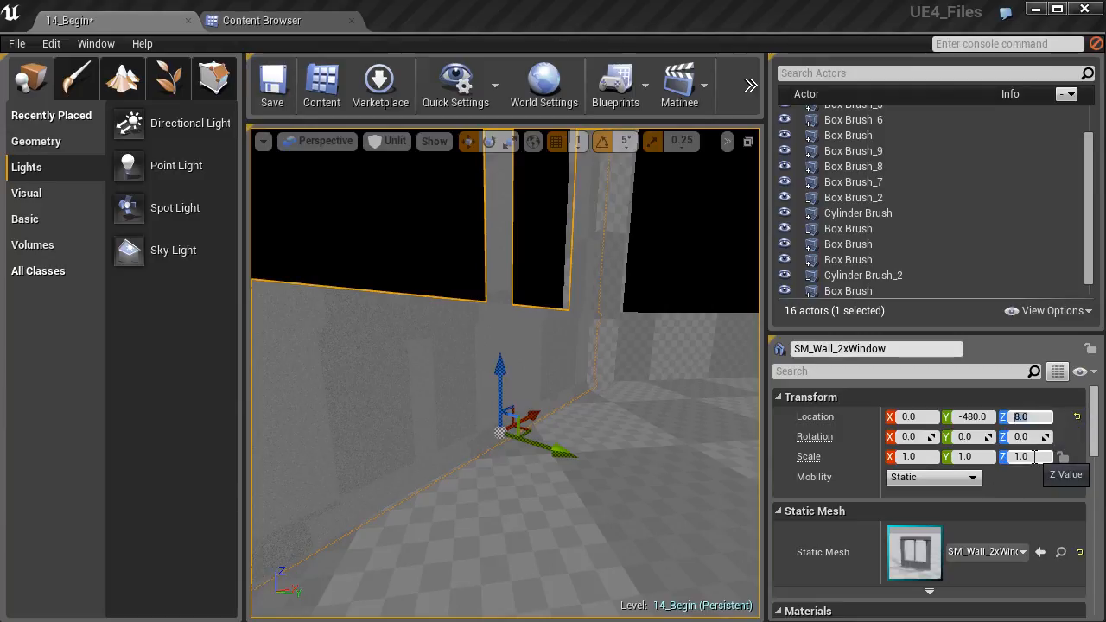
pyautogui.write('10')
pyautogui.press('Return')
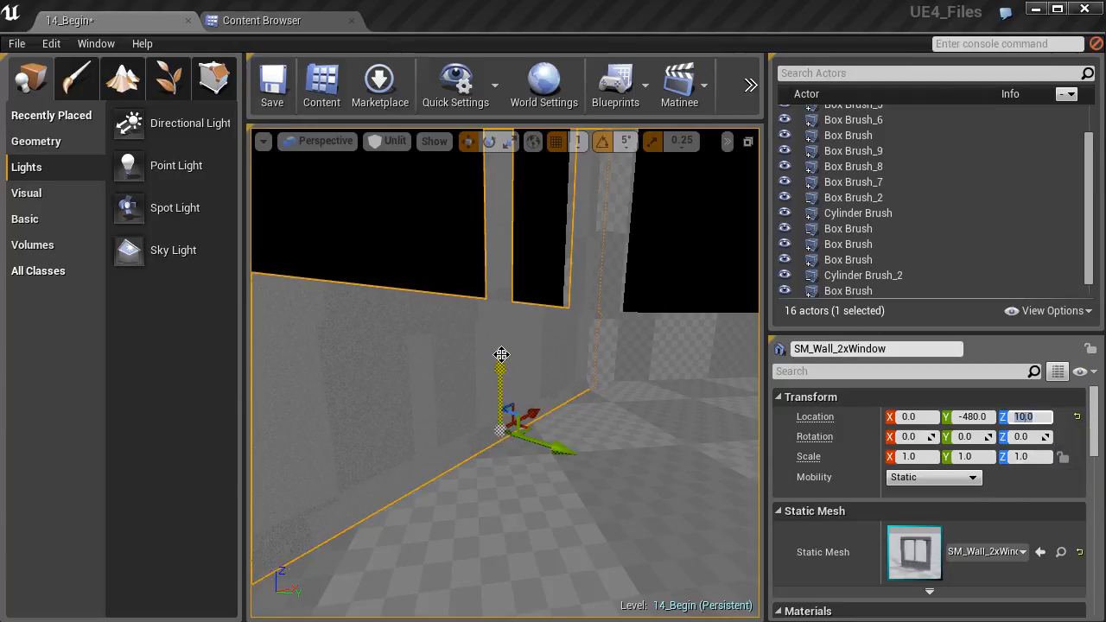
# Set the position snap size to 10 and duplicate the window wall along X to 210
pyautogui.moveTo(481, 363); pyautogui.dragTo(461, 366, button='right')
pyautogui.moveTo(523, 483); pyautogui.dragTo(451, 427, button='right')
pyautogui.moveTo(581, 454); pyautogui.dragTo(497, 446, button='right')
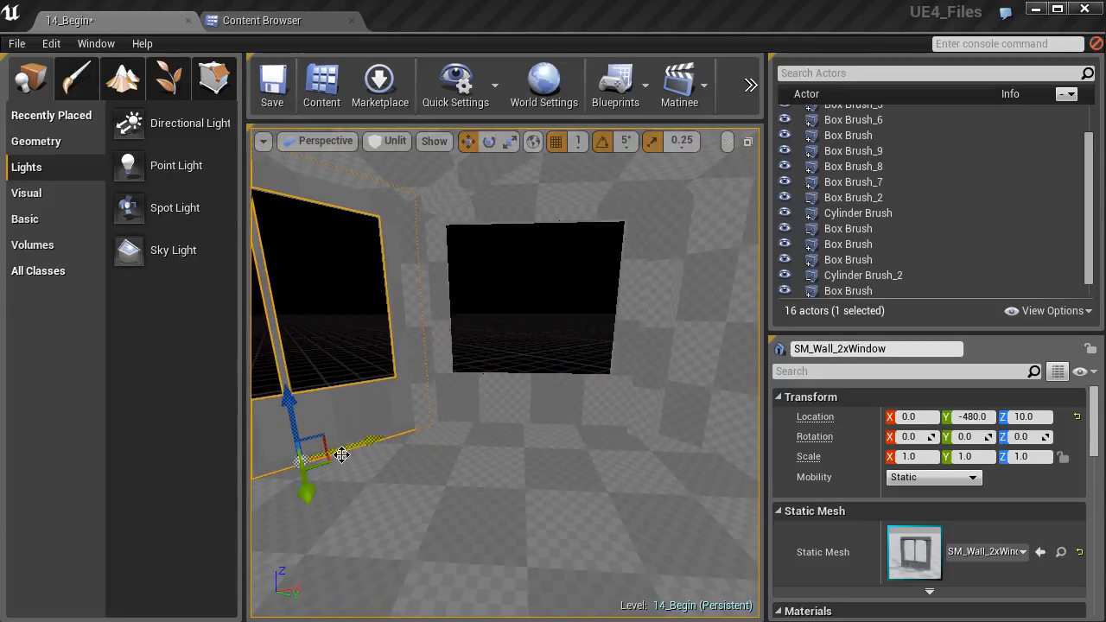
pyautogui.moveTo(374, 448); pyautogui.dragTo(341, 448, button='right')
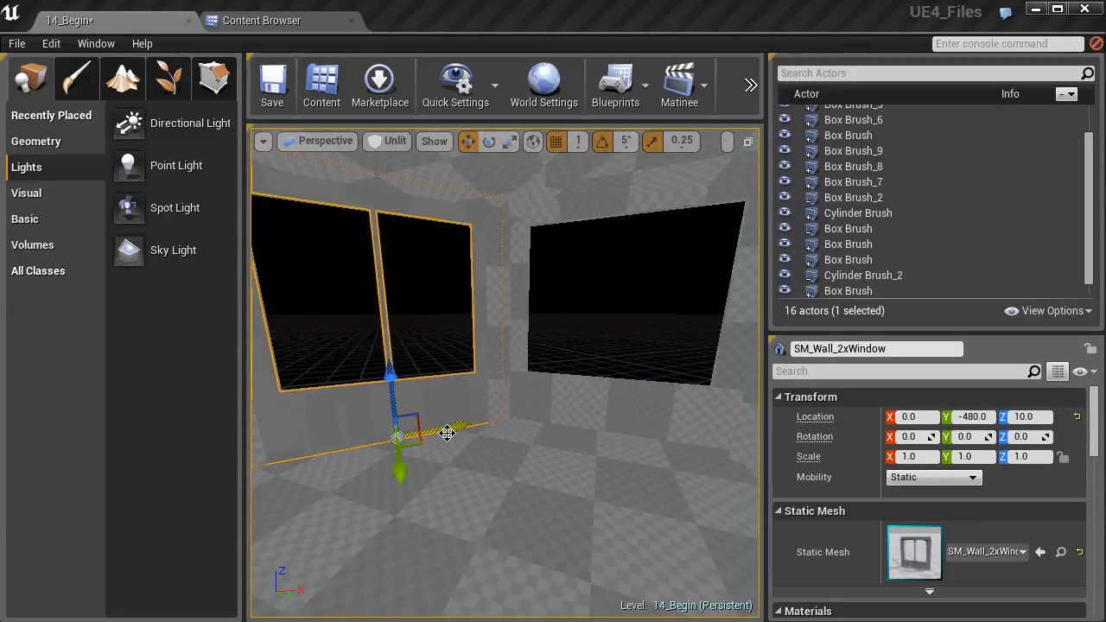
pyautogui.keyDown('alt'); pyautogui.moveTo(445, 430); pyautogui.dragTo(564, 406); pyautogui.keyUp('alt')
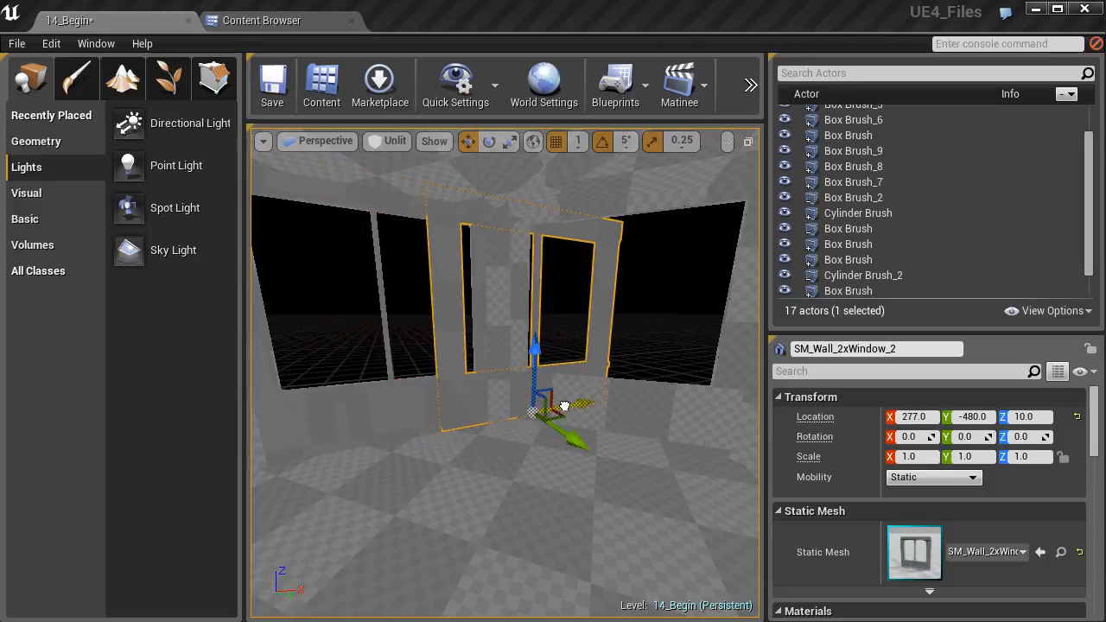
pyautogui.hotkey('ctrl', 'z')
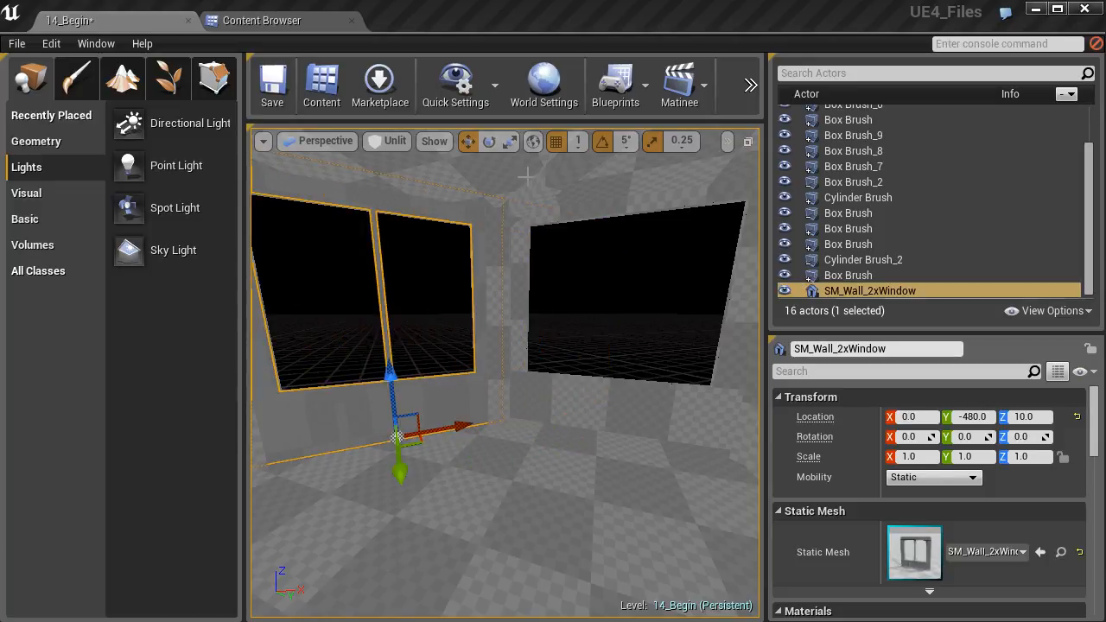
pyautogui.click(577, 140)
pyautogui.click(587, 214)
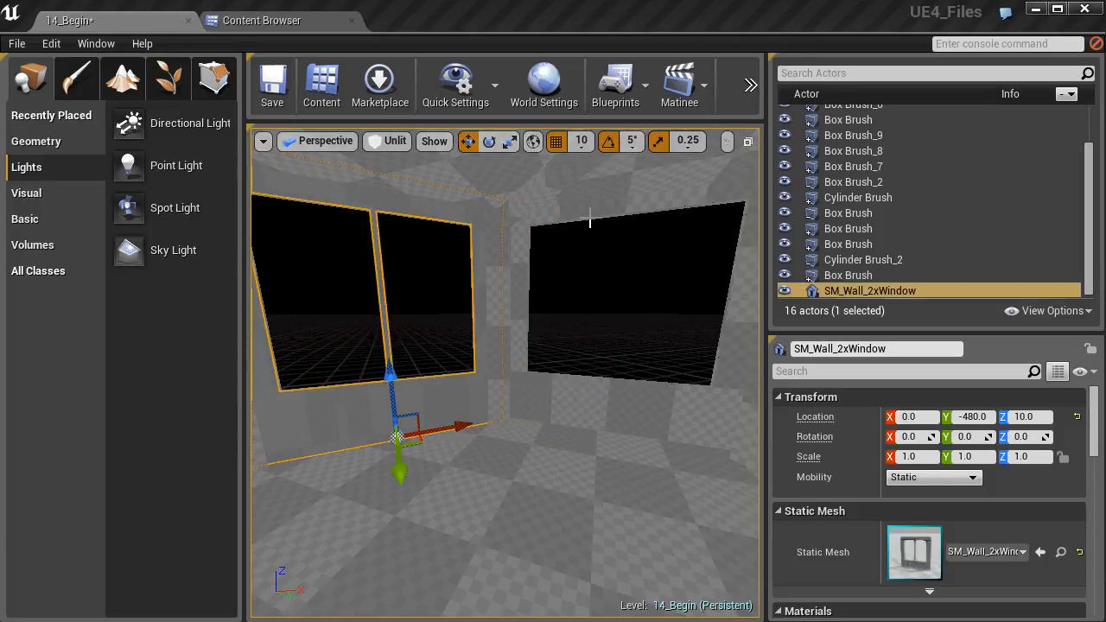
pyautogui.keyDown('alt'); pyautogui.moveTo(446, 432); pyautogui.dragTo(538, 404); pyautogui.keyUp('alt')
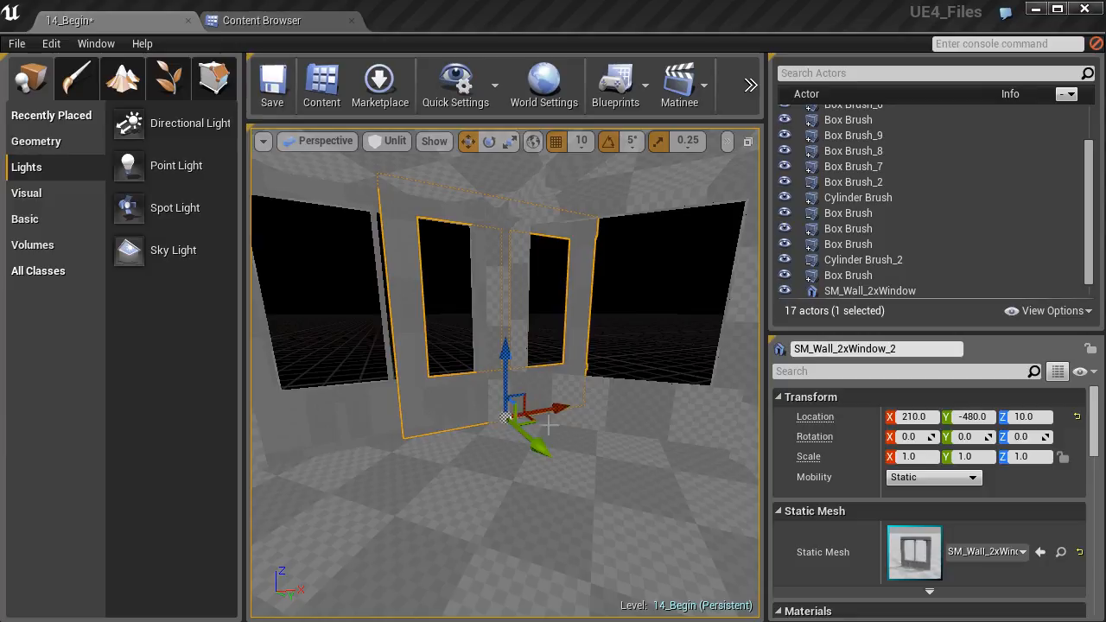
# Rotate the duplicated window wall 45 degrees about Z and slide it along its local X axis into the angled wall opening
pyautogui.press('e')
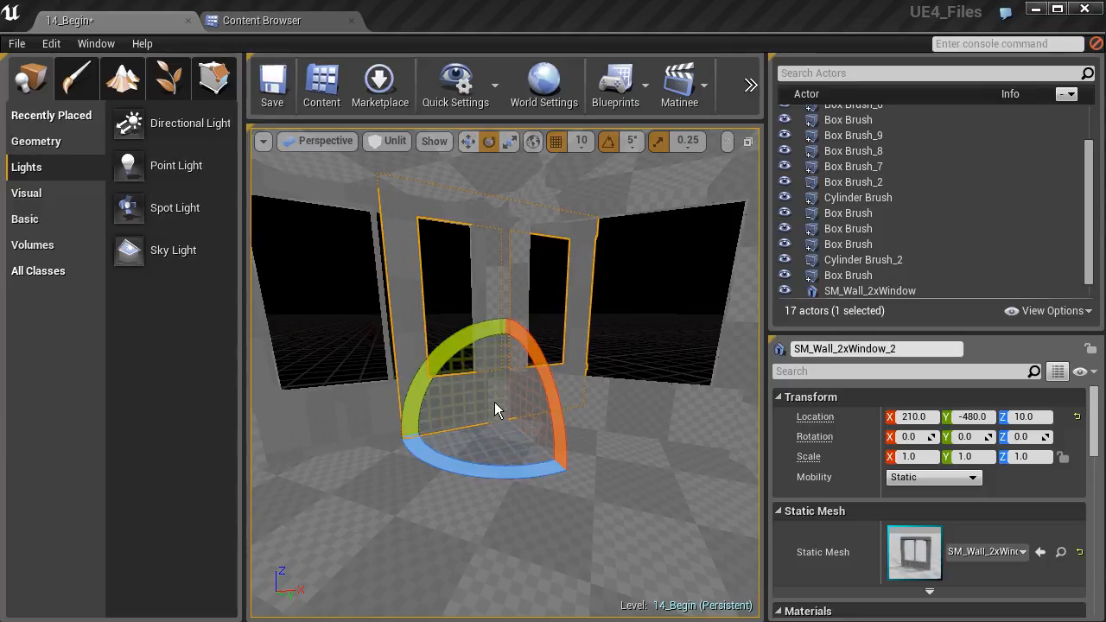
pyautogui.moveTo(501, 477)
pyautogui.mouseDown()
pyautogui.moveTo(437, 481)
pyautogui.moveTo(501, 474)
pyautogui.mouseUp()
pyautogui.press('w')
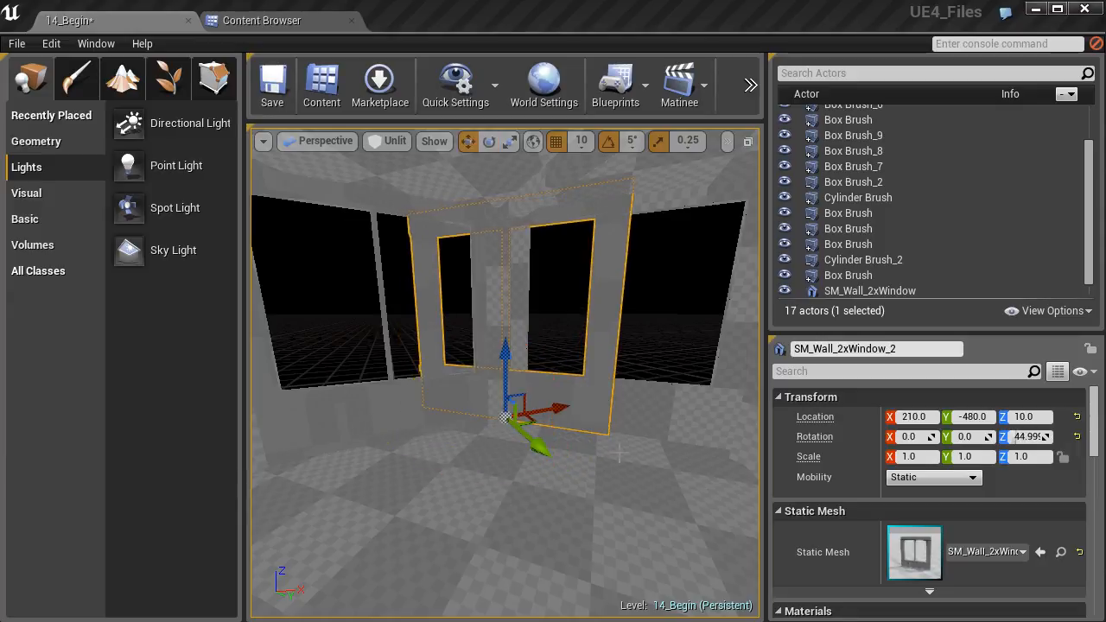
pyautogui.click(530, 142)
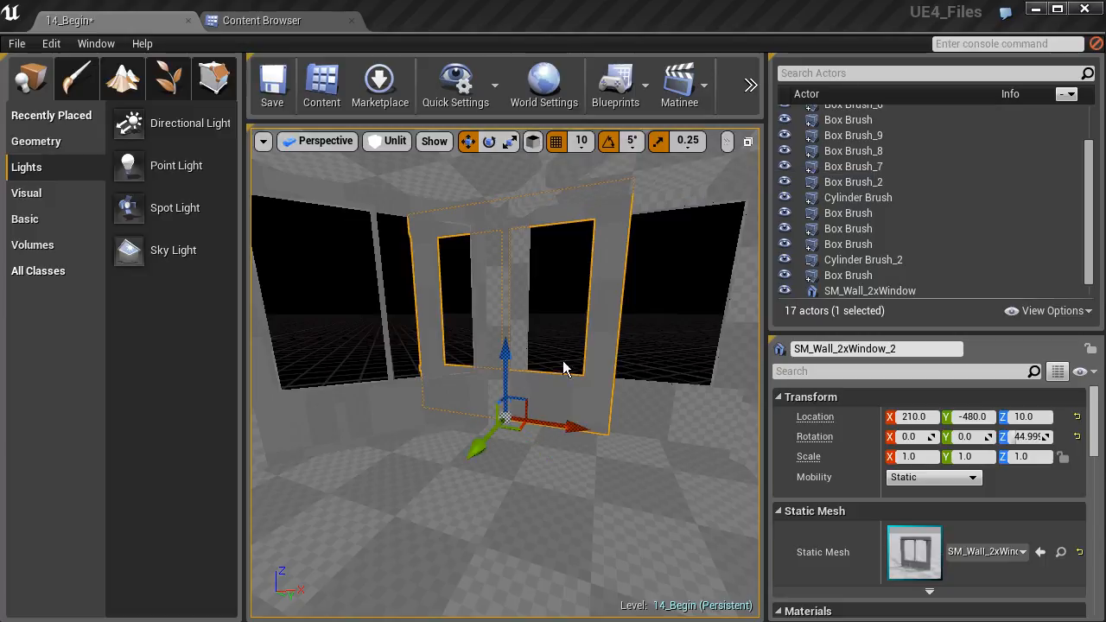
pyautogui.moveTo(560, 425); pyautogui.dragTo(673, 432)
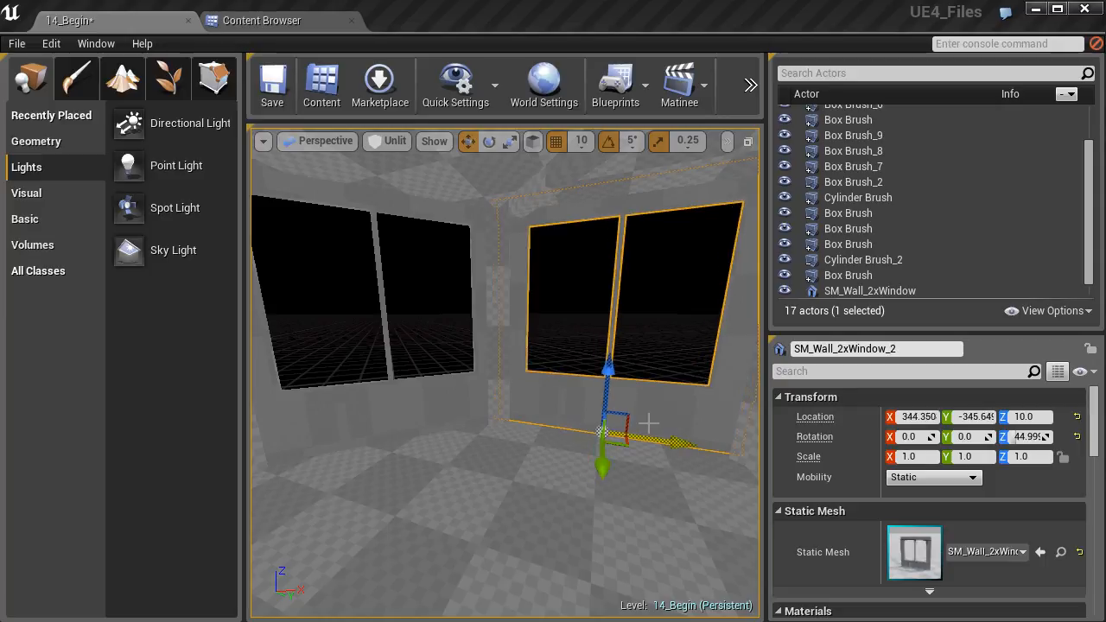
# Switch to the top view and slide the angled window wall along its local X axis to about X 351.4, Y -338.6
pyautogui.click(306, 143)
pyautogui.click(306, 201)
pyautogui.moveTo(622, 362); pyautogui.dragTo(487, 338, button='right')
pyautogui.scroll(3, 551, 398)
pyautogui.scroll(2, 501, 345)
pyautogui.scroll(1, 552, 364)
pyautogui.scroll(2, 424, 316)
pyautogui.moveTo(424, 316); pyautogui.dragTo(536, 373, button='right')
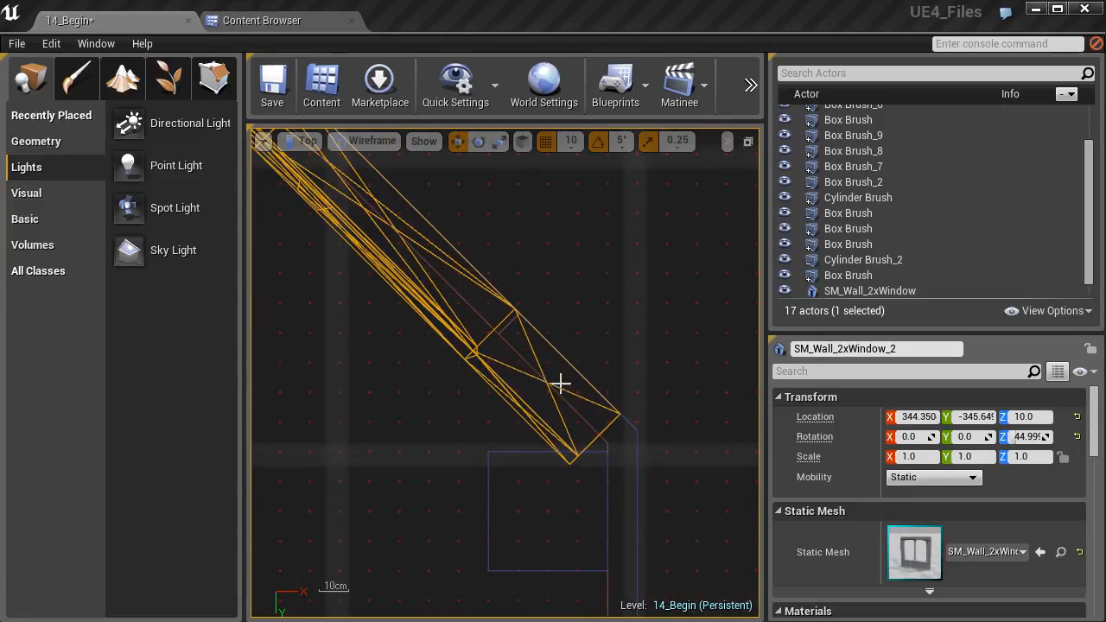
pyautogui.scroll(-2, 562, 415)
pyautogui.scroll(-3, 602, 474)
pyautogui.scroll(-1, 447, 343)
pyautogui.scroll(-2, 424, 320)
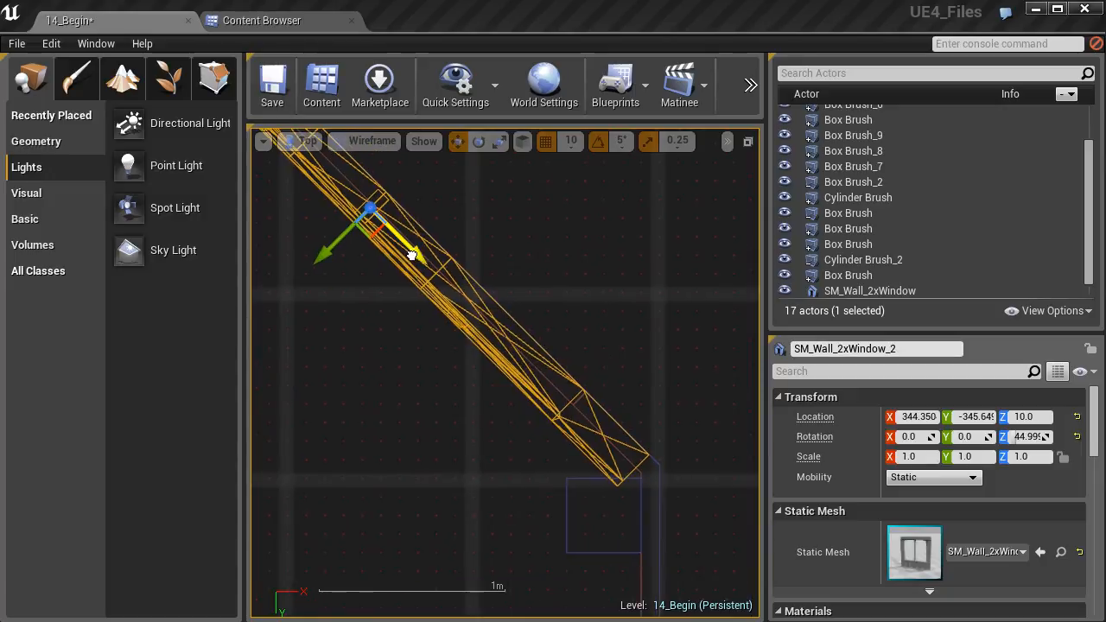
pyautogui.moveTo(424, 264); pyautogui.dragTo(434, 271)
# Examine the corner joint between the front and angled window walls against the room's brush outlines
pyautogui.scroll(4, 413, 255)
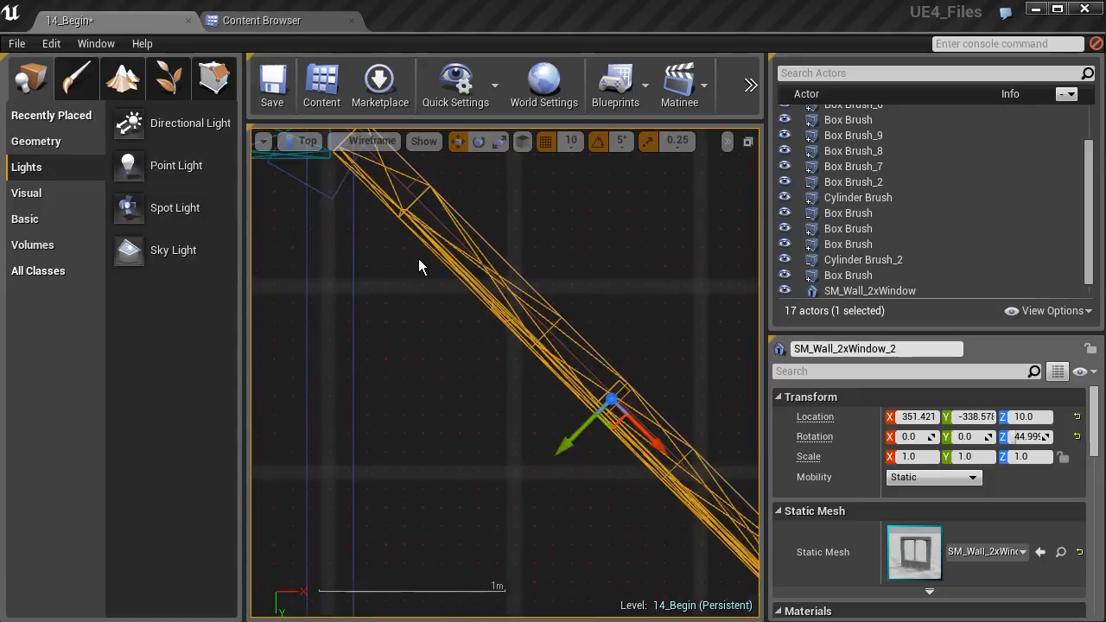
pyautogui.scroll(3, 451, 256)
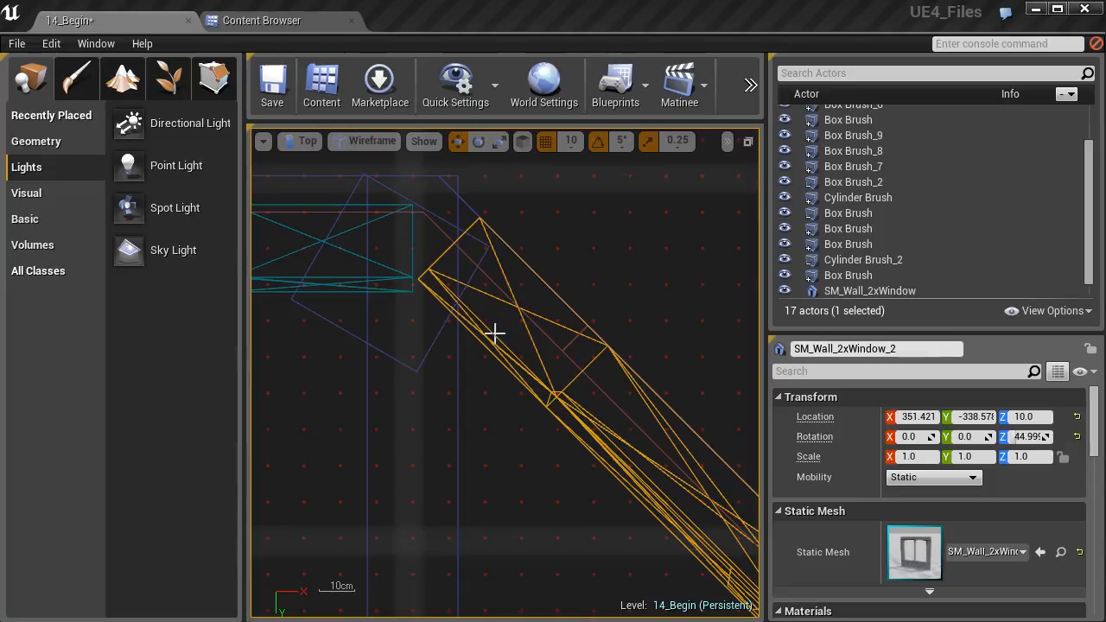
pyautogui.moveTo(484, 337); pyautogui.dragTo(392, 233, button='right')
pyautogui.scroll(-4, 392, 232)
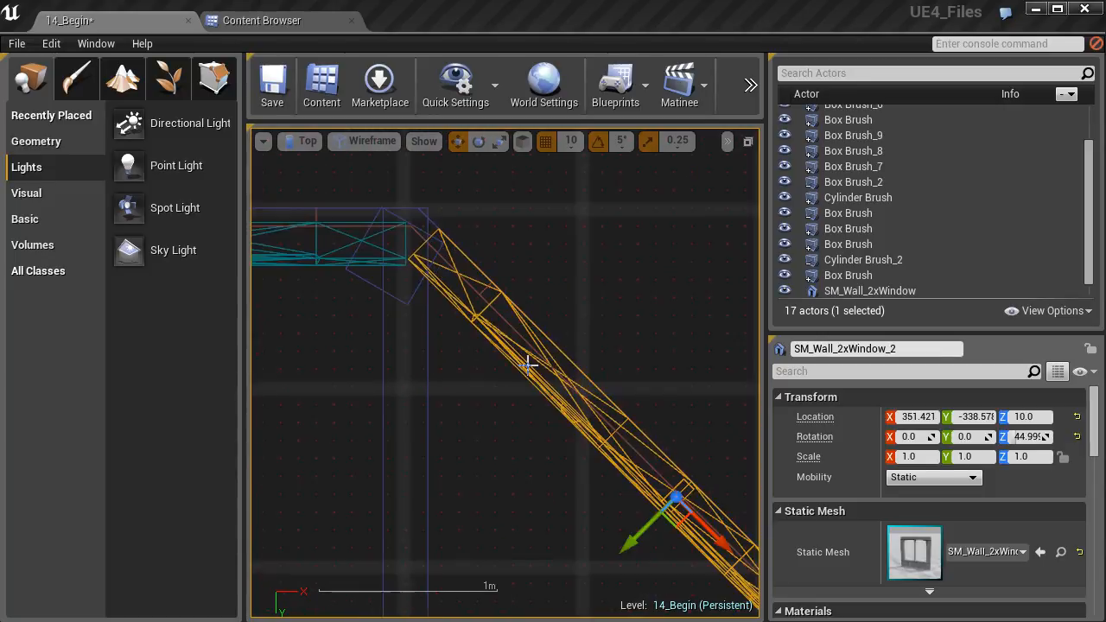
pyautogui.moveTo(538, 367); pyautogui.dragTo(593, 382, button='right')
pyautogui.scroll(5, 570, 324)
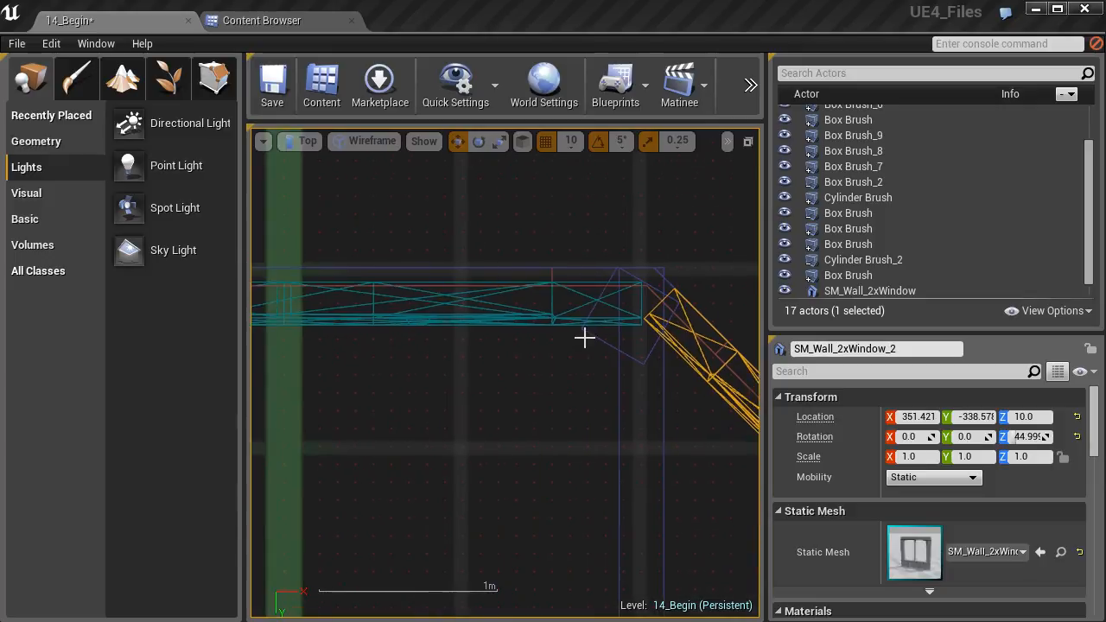
pyautogui.scroll(-1, 570, 321)
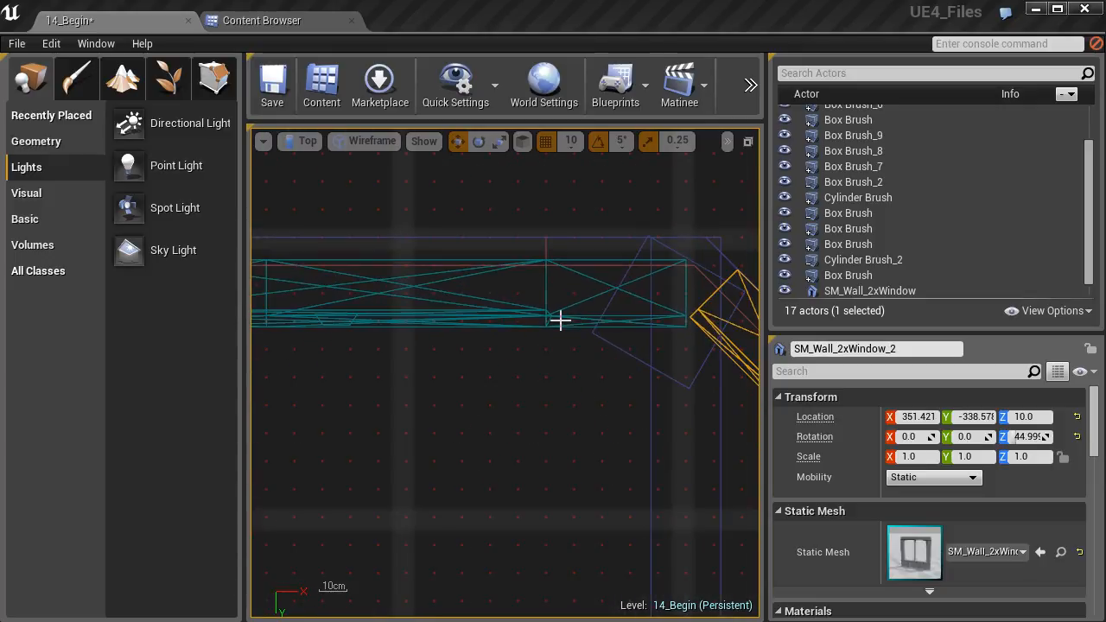
pyautogui.moveTo(560, 320); pyautogui.dragTo(466, 309, button='right')
# Select the front window wall and move it along Y to -490
pyautogui.click(432, 307)
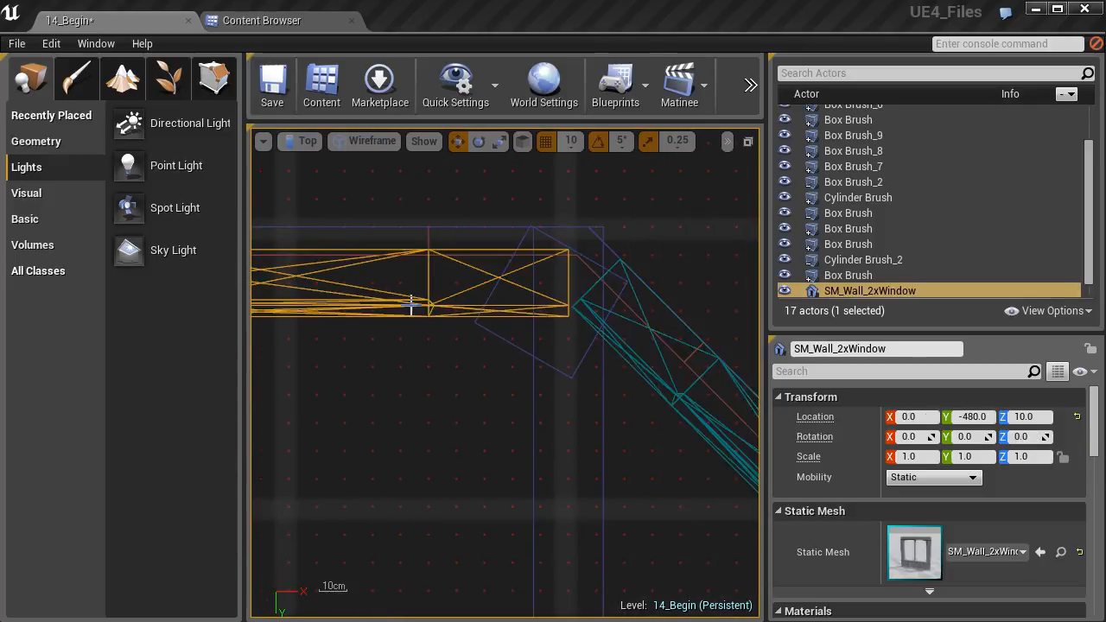
pyautogui.press('f')
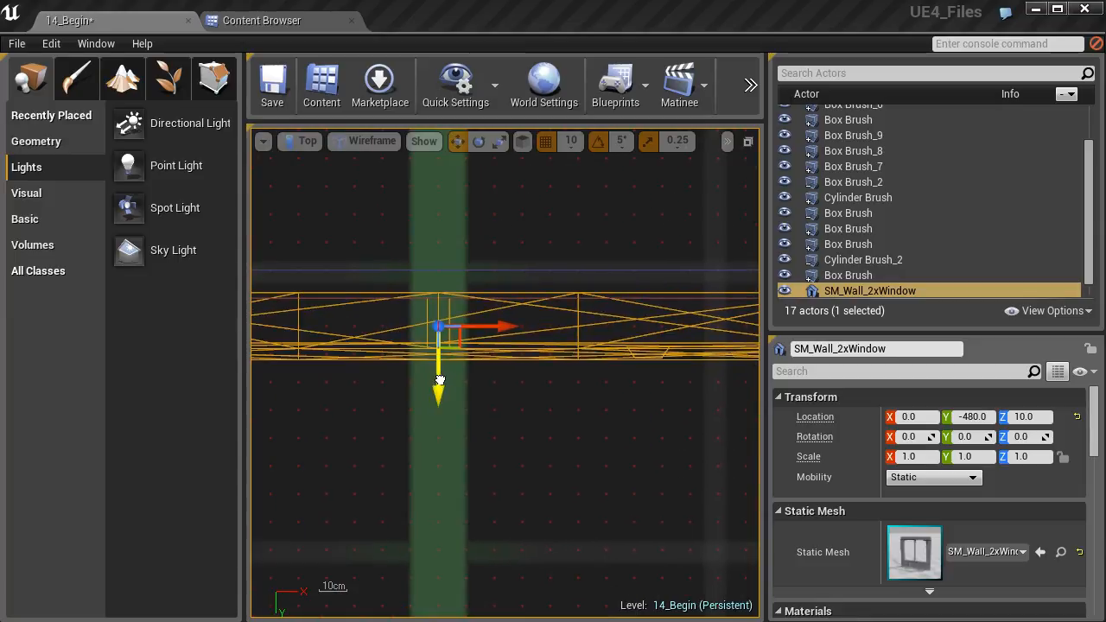
pyautogui.moveTo(440, 381); pyautogui.dragTo(441, 372)
# Set the position snap size to 1 and shift the front window wall along Y to -488
pyautogui.moveTo(440, 372); pyautogui.dragTo(466, 329, button='right')
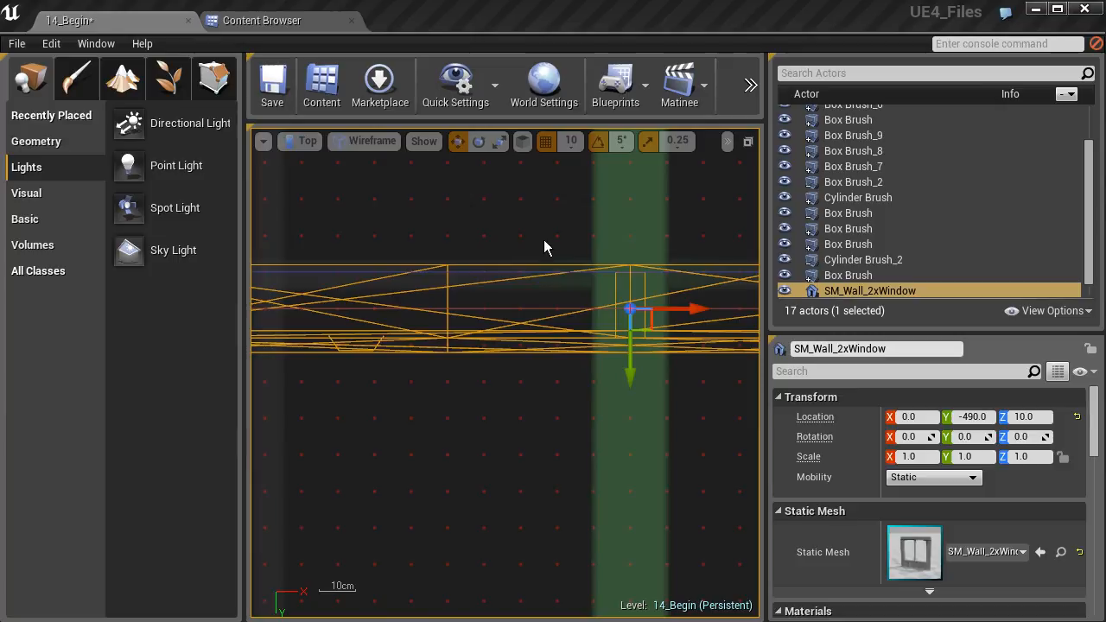
pyautogui.click(576, 145)
pyautogui.click(568, 176)
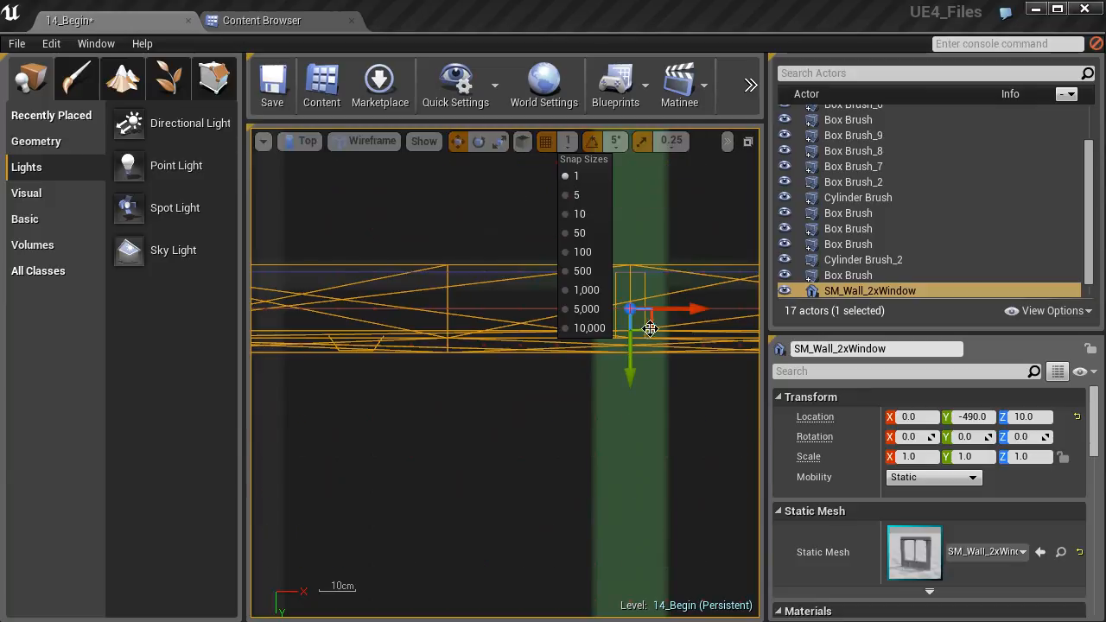
pyautogui.moveTo(637, 372); pyautogui.dragTo(636, 376, button='right')
pyautogui.moveTo(632, 374); pyautogui.dragTo(630, 384)
pyautogui.scroll(4, 552, 310)
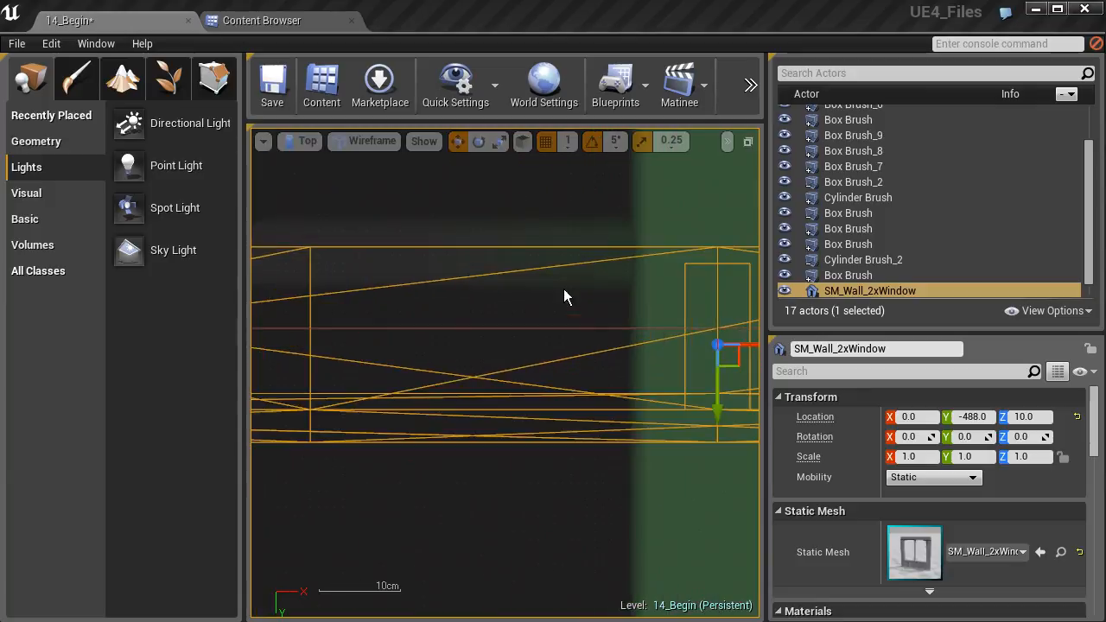
# Select the angled window wall and examine its alignment with the brush outline and its corner joint with the front wall
pyautogui.scroll(-8, 493, 261)
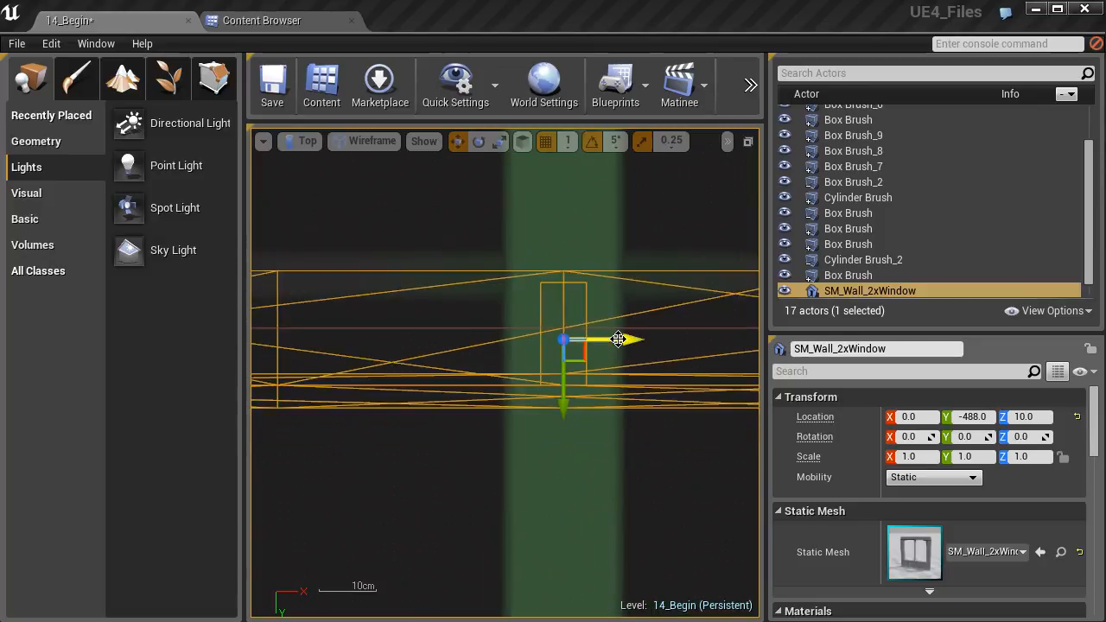
pyautogui.moveTo(544, 345); pyautogui.dragTo(528, 352, button='right')
pyautogui.click(516, 331)
pyautogui.scroll(6, 596, 409)
pyautogui.moveTo(665, 523); pyautogui.dragTo(545, 458, button='right')
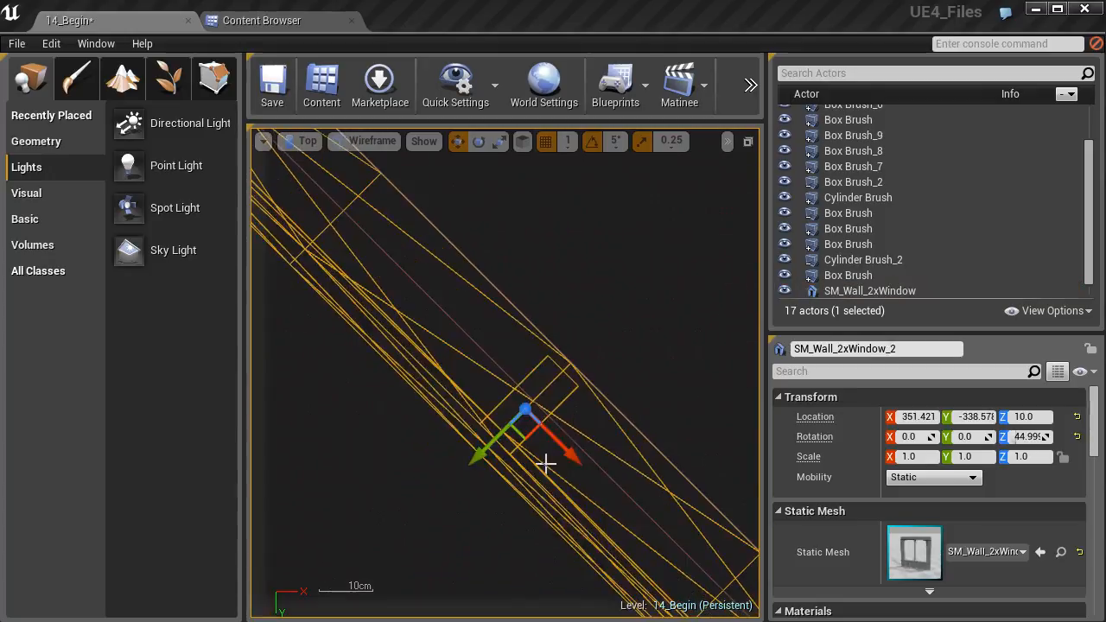
pyautogui.scroll(2, 545, 443)
pyautogui.scroll(1, 537, 394)
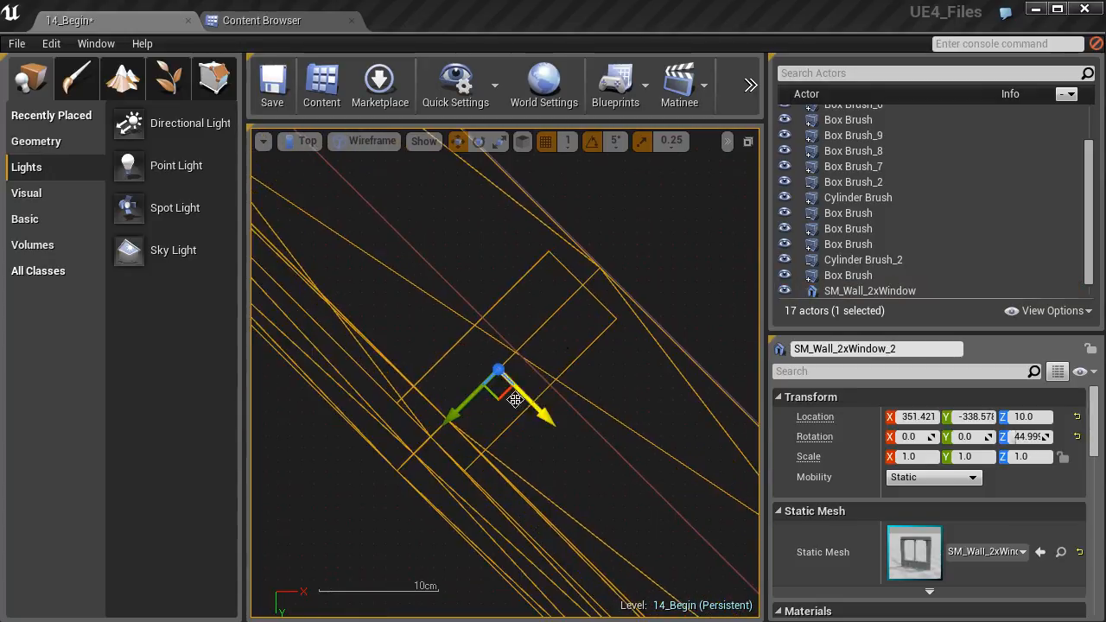
pyautogui.moveTo(458, 409)
pyautogui.mouseDown()
pyautogui.moveTo(469, 400)
pyautogui.moveTo(454, 407)
pyautogui.mouseUp()
pyautogui.scroll(-1, 493, 335)
pyautogui.scroll(-4, 497, 341)
pyautogui.moveTo(431, 281); pyautogui.dragTo(592, 356, button='right')
pyautogui.scroll(1, 544, 260)
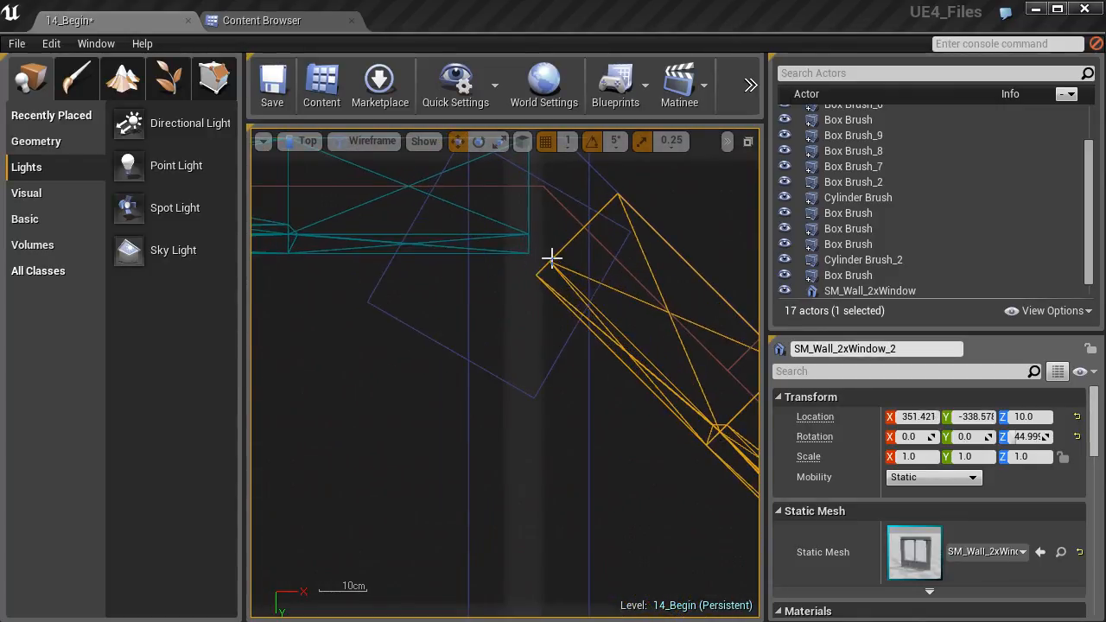
pyautogui.moveTo(552, 258); pyautogui.dragTo(545, 382, button='right')
pyautogui.moveTo(681, 550); pyautogui.dragTo(539, 412, button='right')
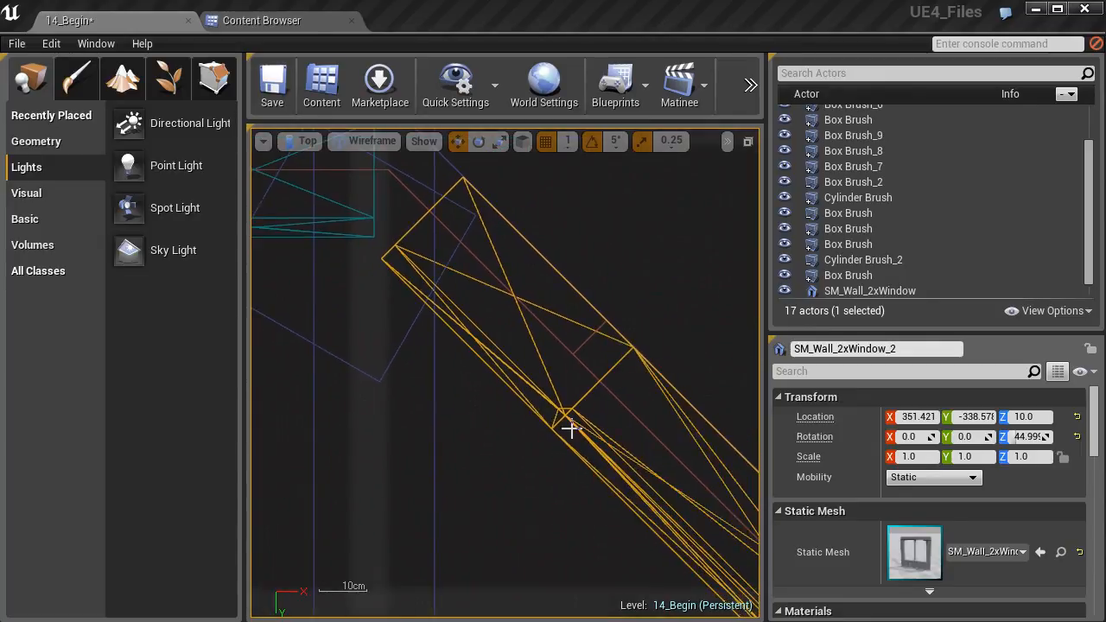
# Slide the angled window wall along its local X axis to about X 348.6, Y -341.4
pyautogui.scroll(-7, 571, 429)
pyautogui.moveTo(635, 482); pyautogui.dragTo(481, 309, button='right')
pyautogui.moveTo(660, 507)
pyautogui.mouseDown(button='right')
pyautogui.moveTo(485, 323)
pyautogui.moveTo(507, 370)
pyautogui.moveTo(616, 493)
pyautogui.moveTo(494, 388)
pyautogui.moveTo(693, 547)
pyautogui.mouseUp(button='right')
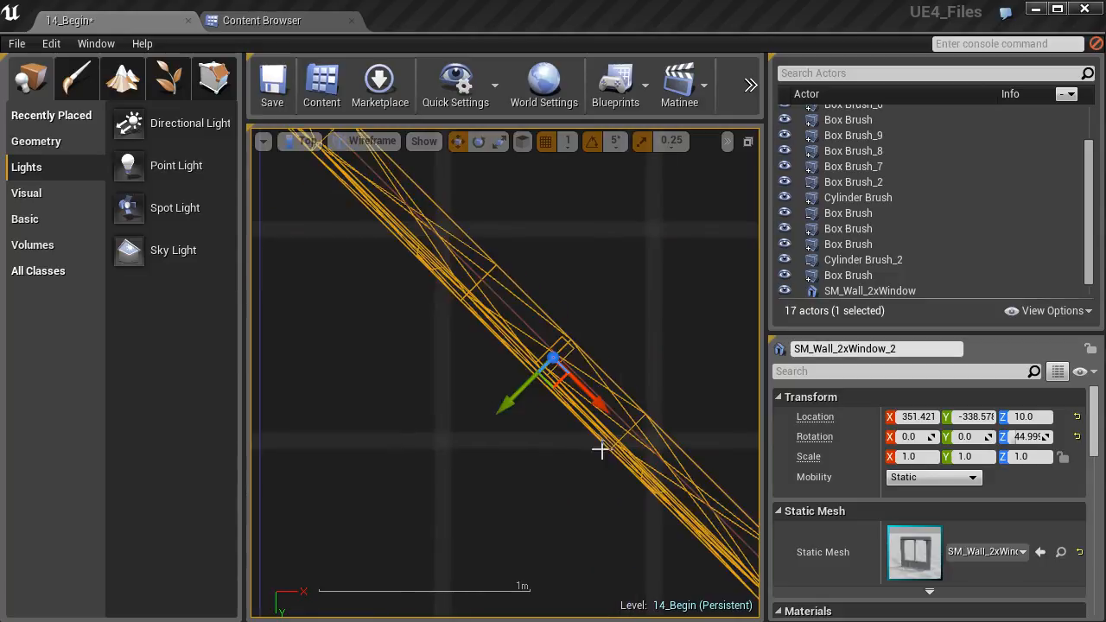
pyautogui.moveTo(580, 388); pyautogui.dragTo(572, 386)
pyautogui.moveTo(486, 313); pyautogui.dragTo(469, 275, button='right')
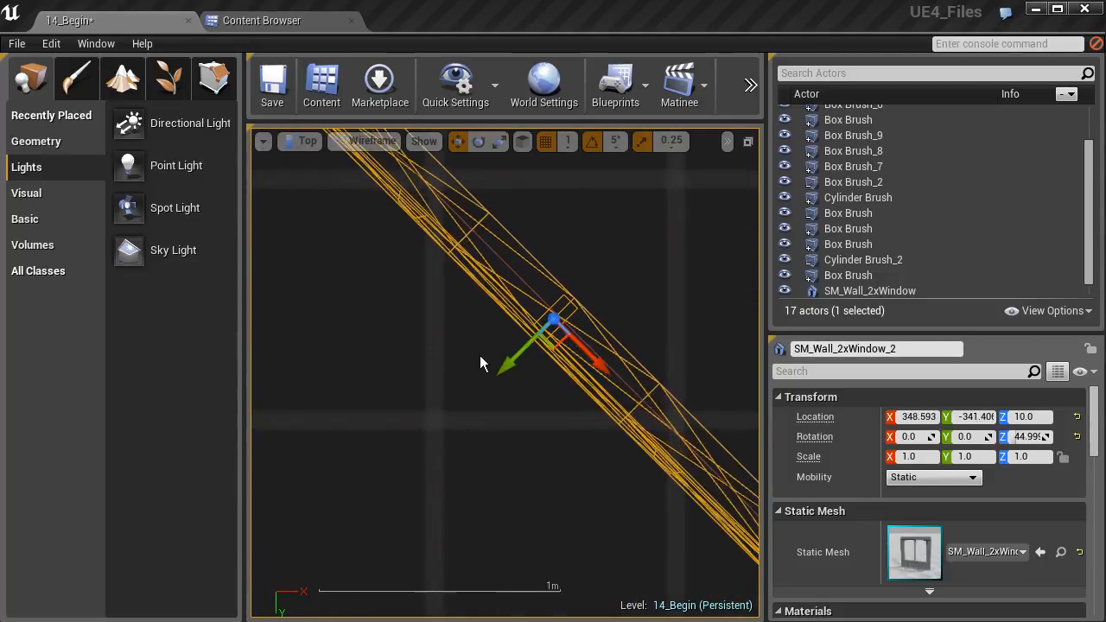
# Nudge the angled window wall along its local X axis to about X 347.9, Y -342.1 and check the corner joint
pyautogui.scroll(3, 479, 354)
pyautogui.scroll(3, 572, 398)
pyautogui.moveTo(572, 400); pyautogui.dragTo(611, 356, button='right')
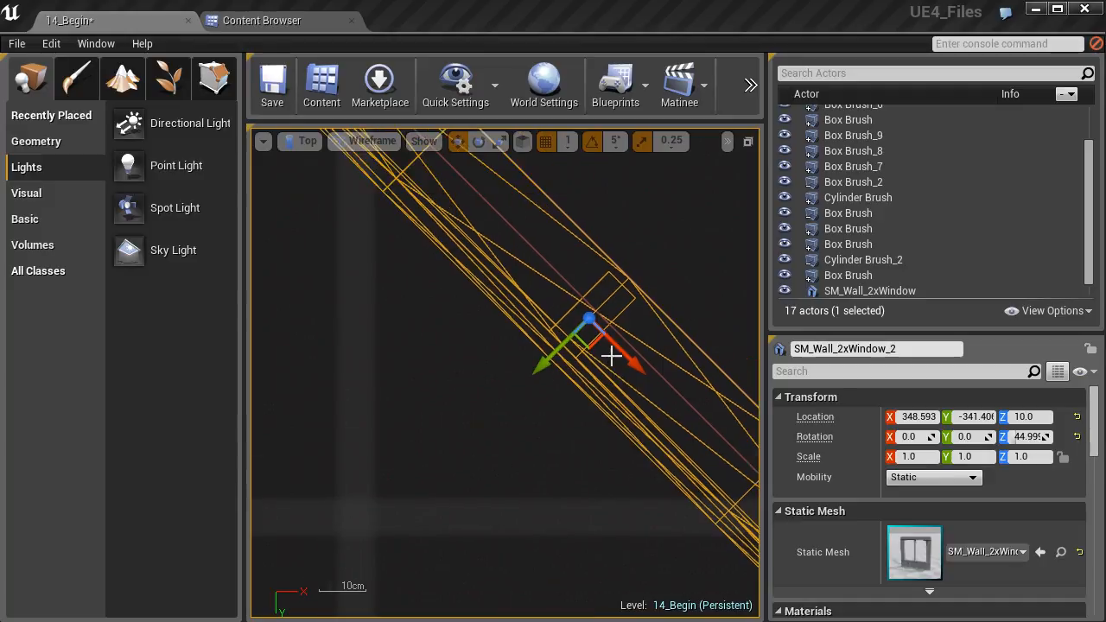
pyautogui.moveTo(630, 358); pyautogui.dragTo(626, 361)
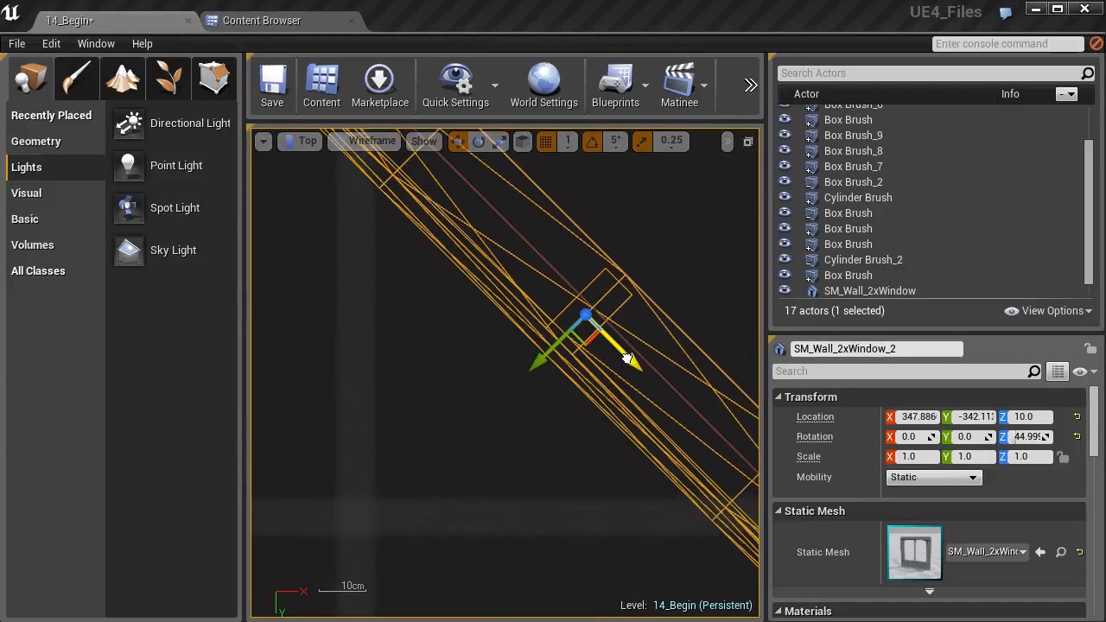
pyautogui.scroll(-6, 492, 376)
pyautogui.scroll(6, 536, 362)
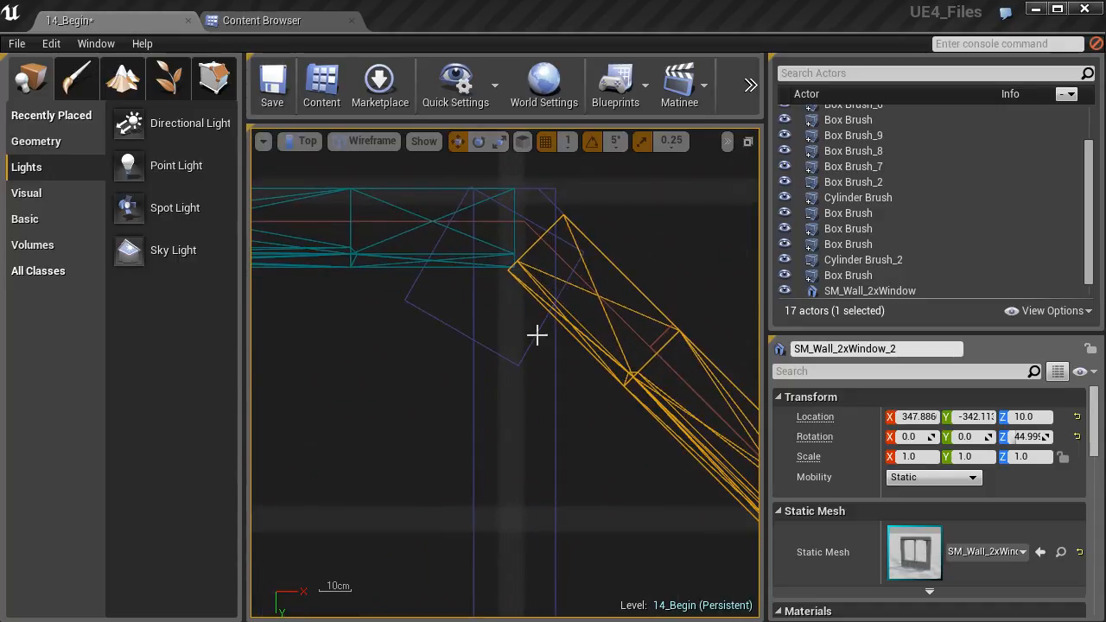
pyautogui.scroll(-6, 558, 378)
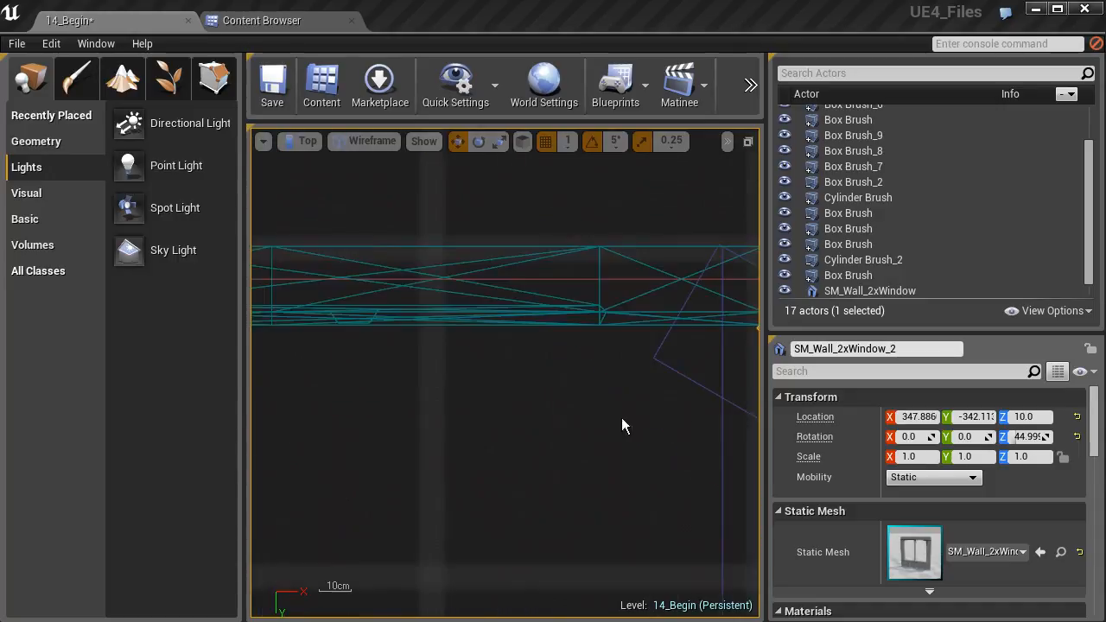
pyautogui.scroll(6, 582, 399)
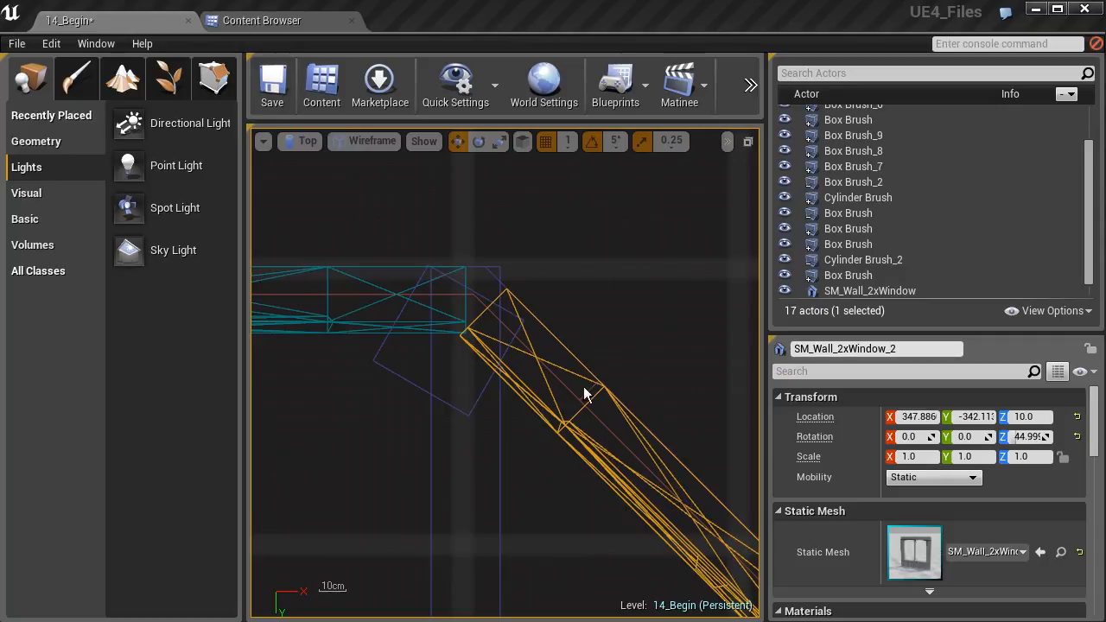
# Duplicate the front window wall along X, placing the copy at X -402, Y -488
pyautogui.scroll(-6, 545, 370)
pyautogui.scroll(-6, 524, 424)
pyautogui.moveTo(596, 525); pyautogui.dragTo(477, 271, button='right')
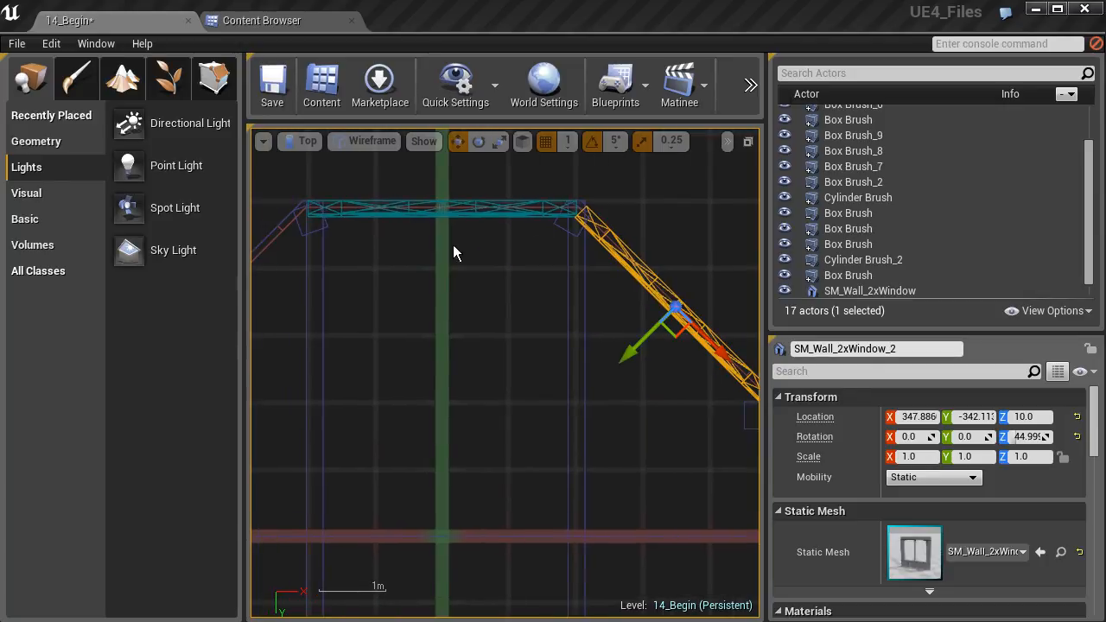
pyautogui.click(420, 217)
pyautogui.moveTo(475, 222); pyautogui.dragTo(593, 262, button='right')
pyautogui.keyDown('alt'); pyautogui.moveTo(608, 252); pyautogui.dragTo(340, 251); pyautogui.keyUp('alt')
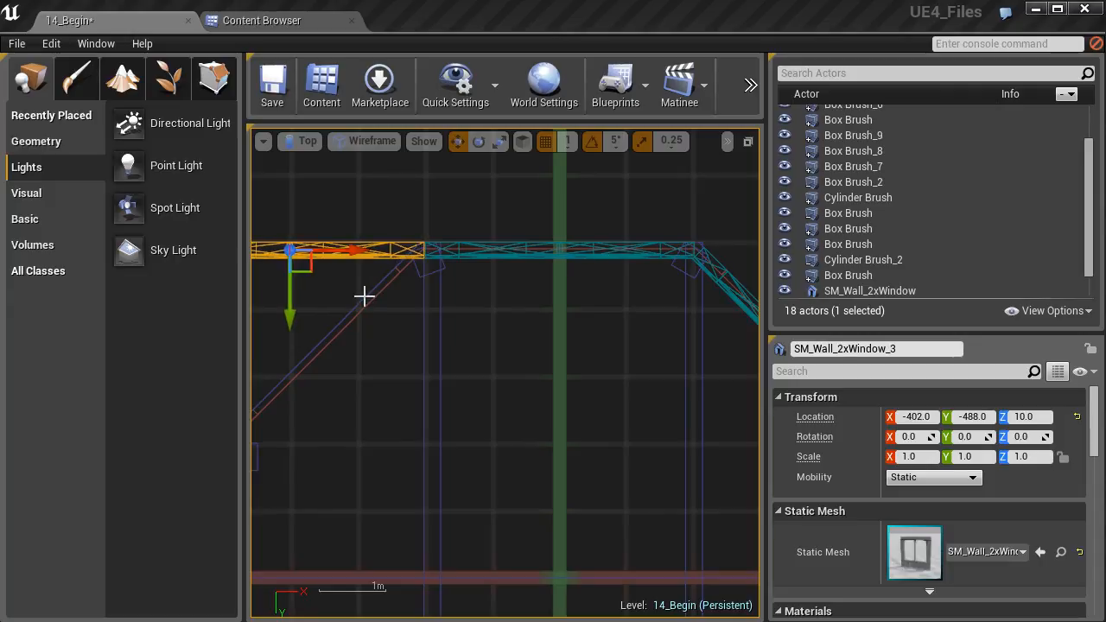
# Rotate the duplicated window wall to -45 degrees about Z to match the opposite angled side
pyautogui.press('e')
pyautogui.moveTo(259, 311); pyautogui.dragTo(364, 316, button='right')
pyautogui.moveTo(422, 333)
pyautogui.mouseDown()
pyautogui.moveTo(408, 334)
pyautogui.moveTo(445, 328)
pyautogui.moveTo(434, 345)
pyautogui.mouseUp()
pyautogui.press('w')
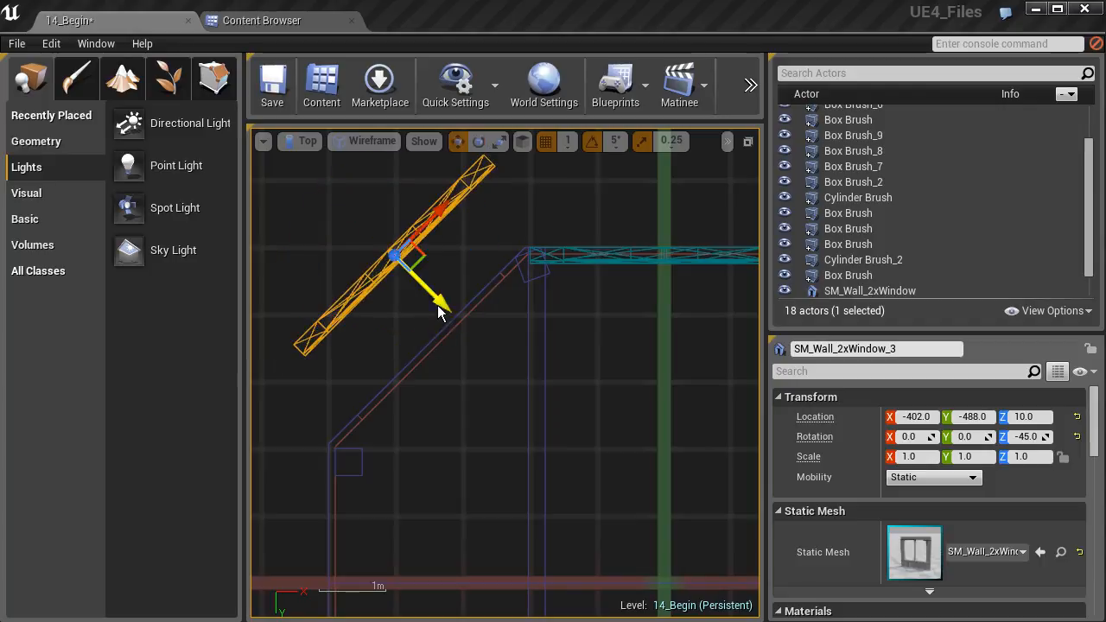
# Move the -45 degree window wall onto the angled brush edge at about X -344.7, Y -345.9
pyautogui.moveTo(415, 260); pyautogui.dragTo(456, 365)
pyautogui.scroll(6, 442, 370)
pyautogui.scroll(6, 388, 303)
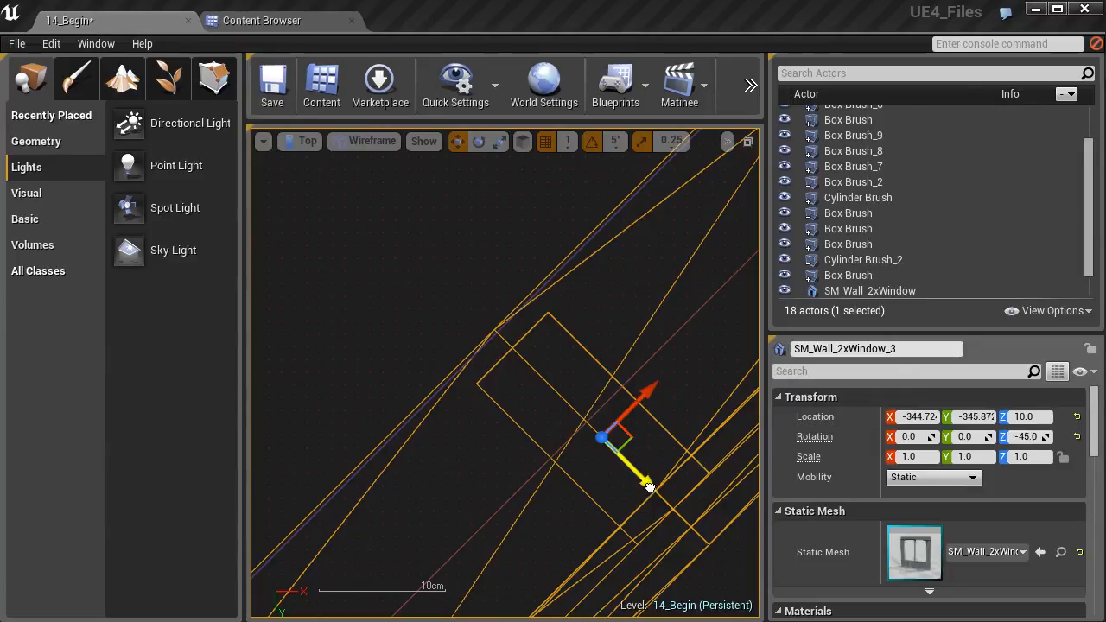
pyautogui.scroll(-3, 479, 428)
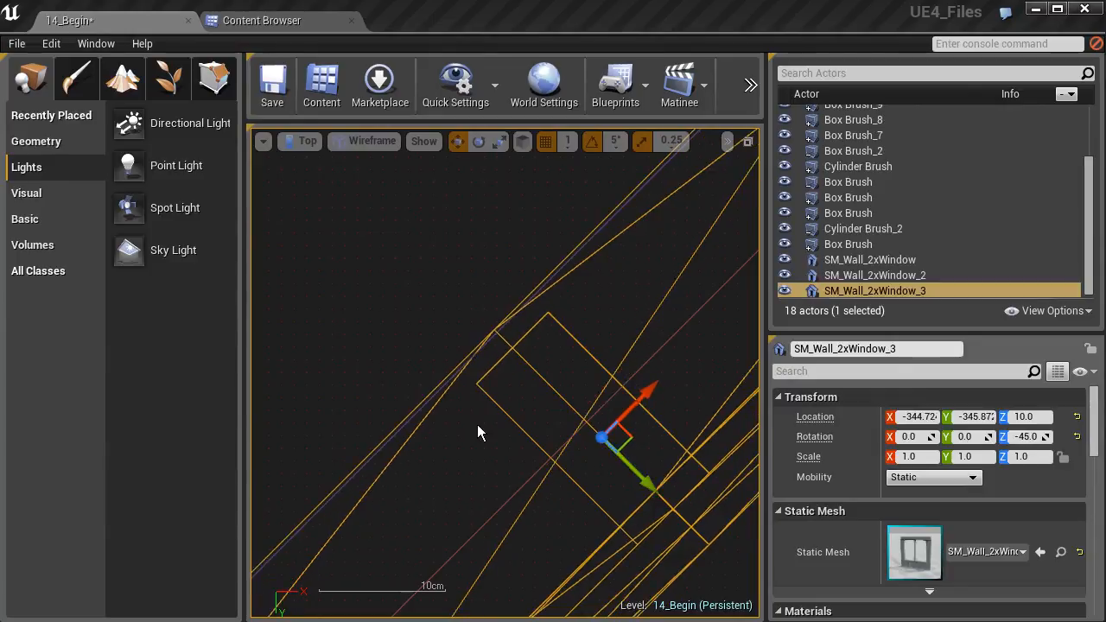
pyautogui.scroll(-5, 479, 423)
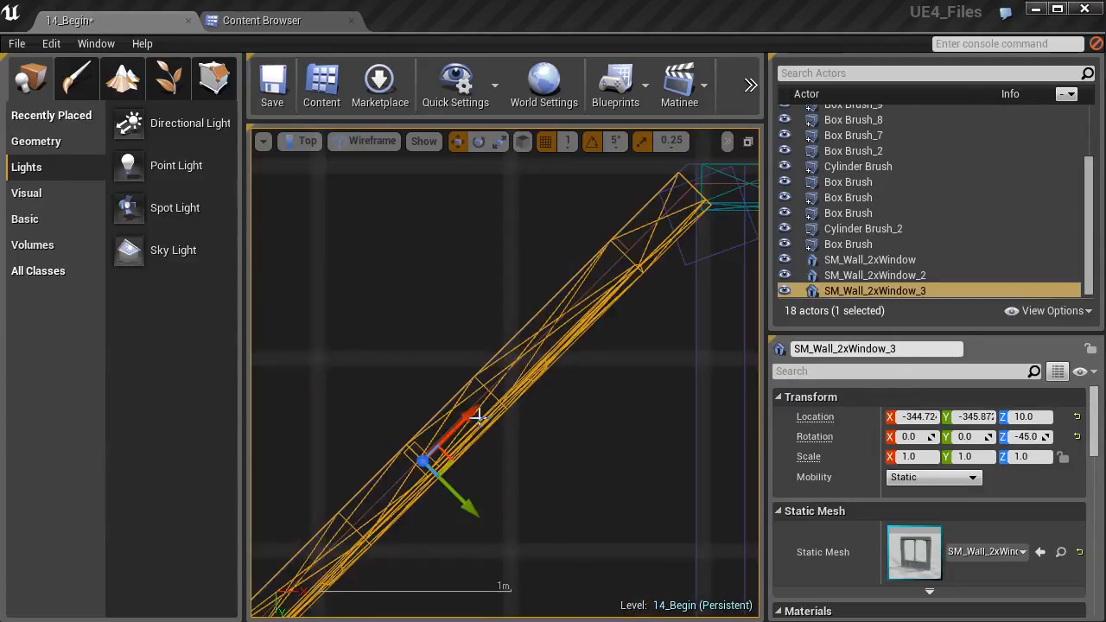
# Select the 45 degree window wall and slide it along its local X axis to about X 346.5, Y -343.5
pyautogui.moveTo(480, 418); pyautogui.dragTo(446, 422, button='right')
pyautogui.moveTo(587, 339); pyautogui.dragTo(619, 381, button='right')
pyautogui.scroll(5, 533, 332)
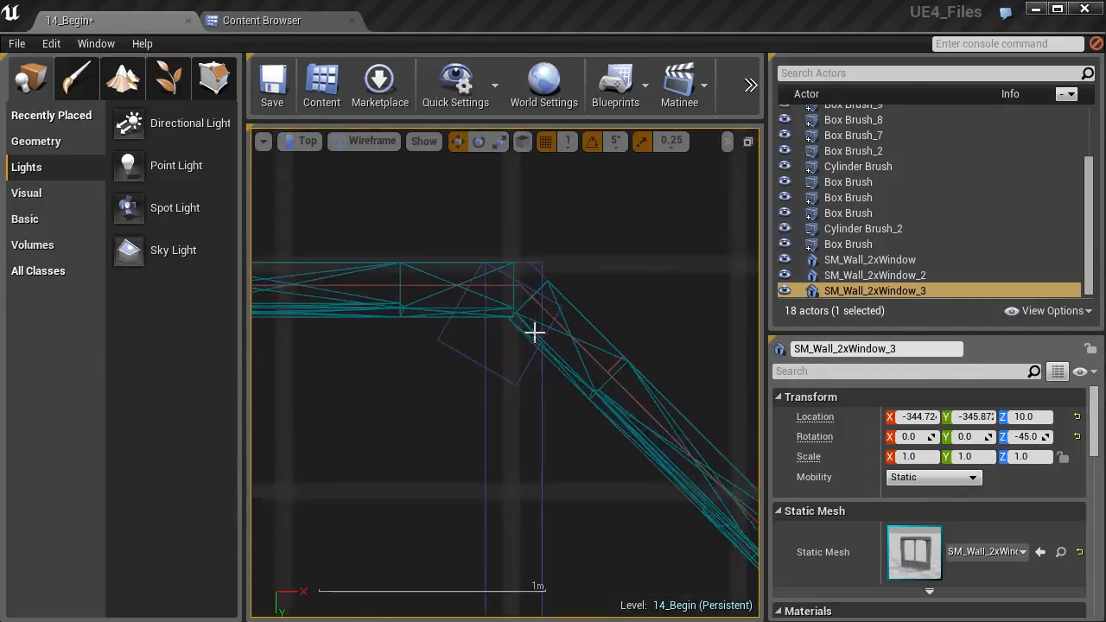
pyautogui.click(495, 317)
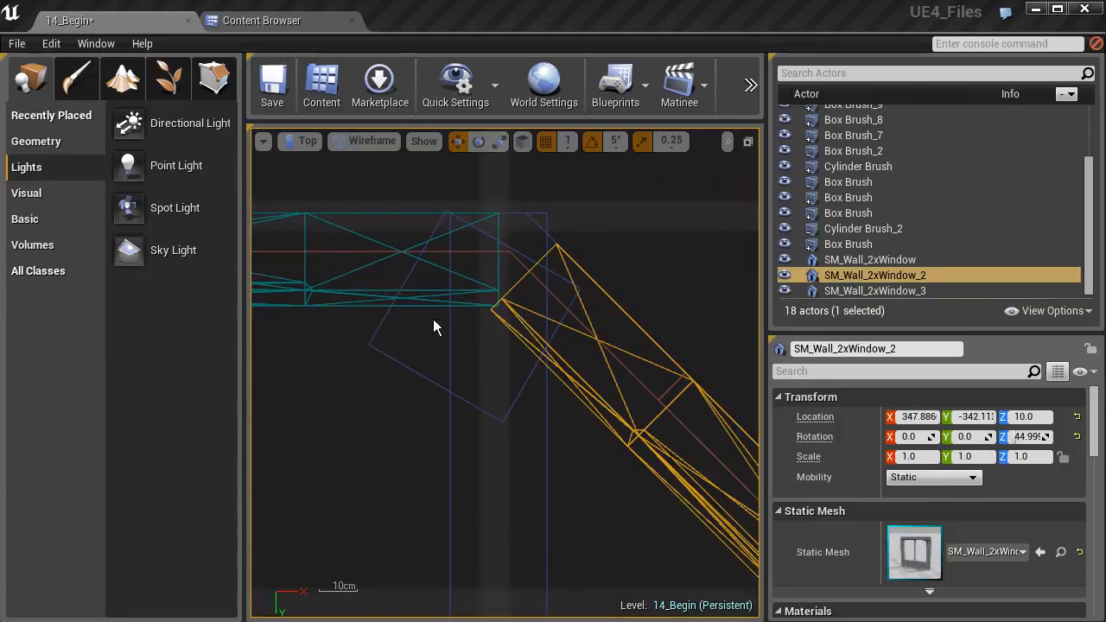
pyautogui.moveTo(492, 319); pyautogui.dragTo(698, 349, button='right')
pyautogui.scroll(-7, 558, 365)
pyautogui.moveTo(361, 376); pyautogui.dragTo(251, 344, button='right')
pyautogui.scroll(4, 436, 364)
pyautogui.moveTo(657, 348); pyautogui.dragTo(441, 296, button='right')
pyautogui.moveTo(847, 401); pyautogui.dragTo(847, 381, button='right')
pyautogui.moveTo(704, 378); pyautogui.dragTo(329, 308, button='right')
pyautogui.scroll(-4, 625, 351)
pyautogui.moveTo(678, 389); pyautogui.dragTo(467, 319, button='right')
pyautogui.moveTo(611, 408); pyautogui.dragTo(567, 429, button='right')
pyautogui.moveTo(608, 434); pyautogui.dragTo(605, 432)
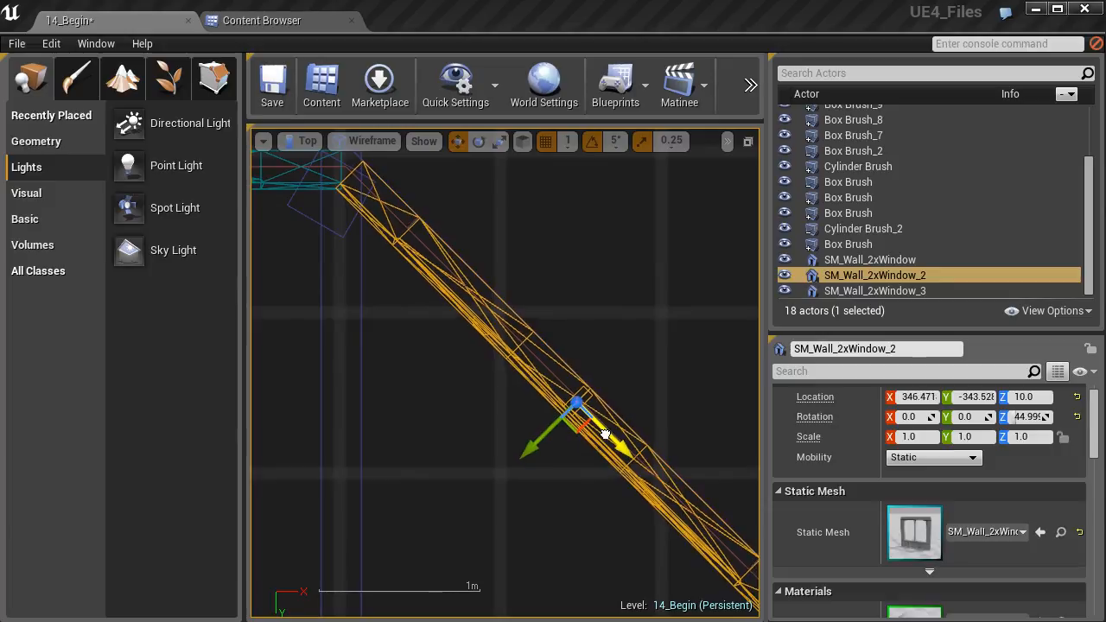
pyautogui.click(605, 433)
# Examine the three joined window walls from above and the room's remaining walls in the perspective view
pyautogui.moveTo(439, 304); pyautogui.dragTo(565, 423, button='right')
pyautogui.moveTo(447, 323); pyautogui.dragTo(605, 329, button='right')
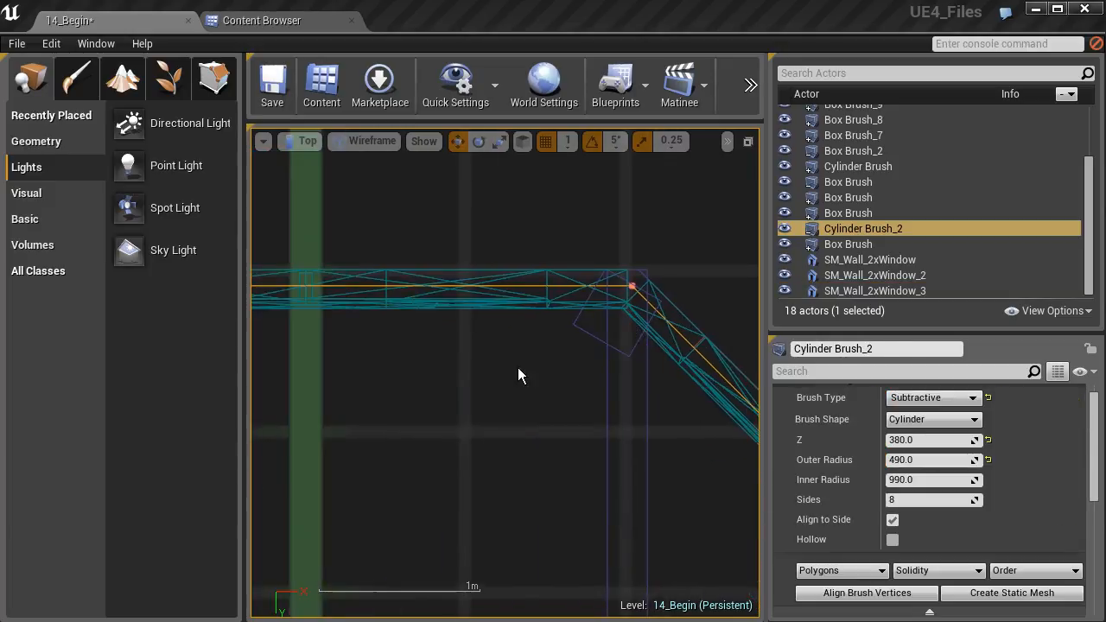
pyautogui.scroll(-9, 505, 369)
pyautogui.moveTo(500, 380); pyautogui.dragTo(546, 281, button='right')
pyautogui.scroll(-3, 545, 289)
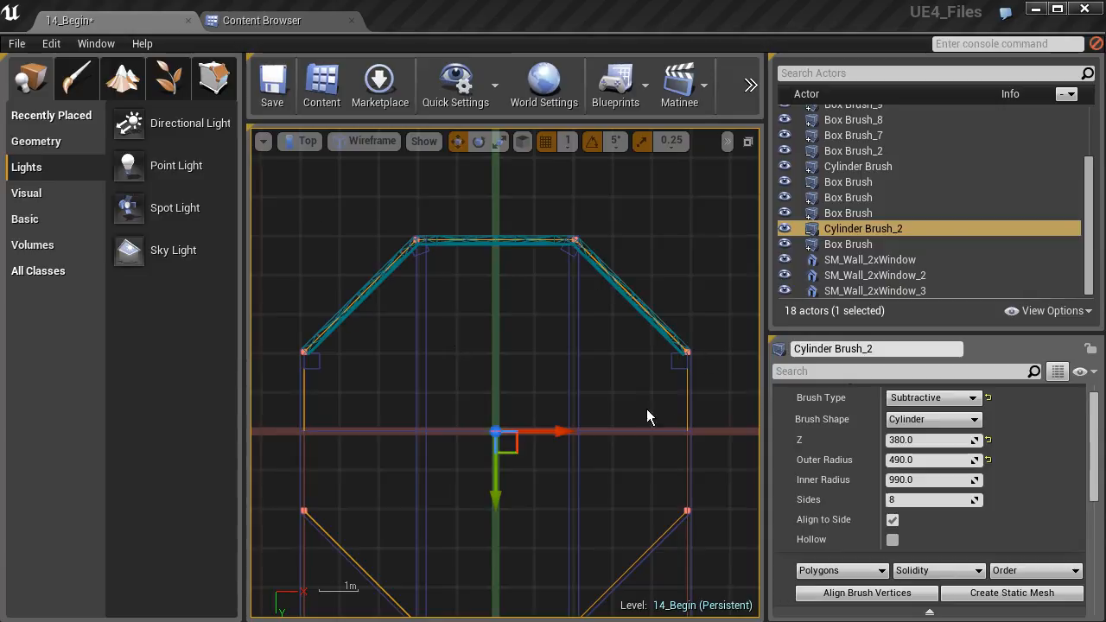
pyautogui.click(302, 143)
pyautogui.click(324, 162)
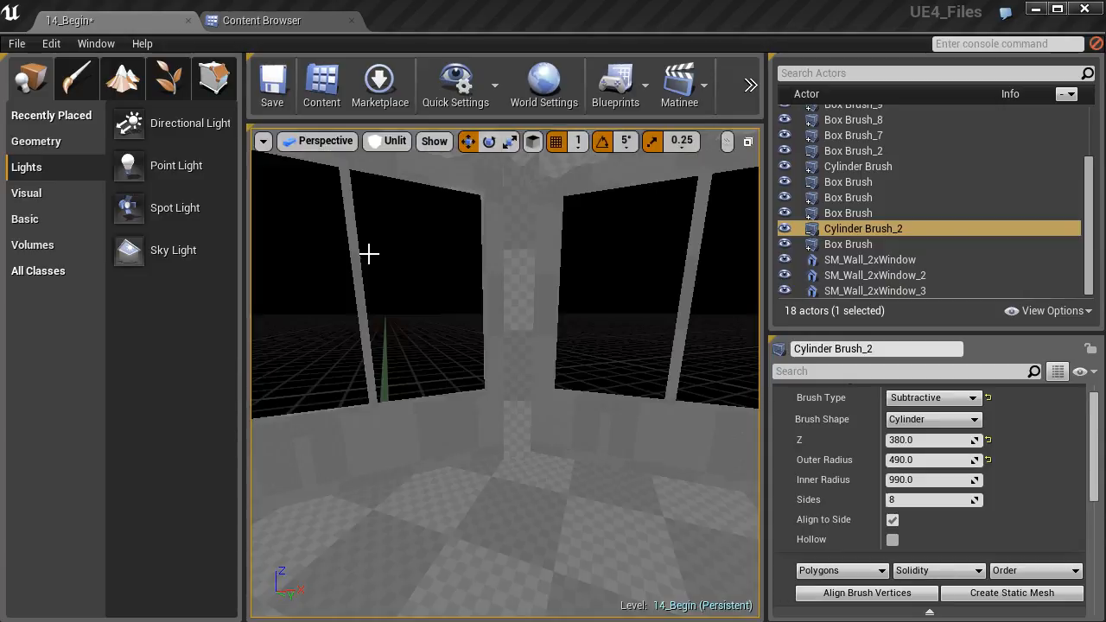
pyautogui.moveTo(420, 314)
pyautogui.mouseDown(button='right')
pyautogui.moveTo(552, 332)
pyautogui.moveTo(976, 321)
pyautogui.mouseUp(button='right')
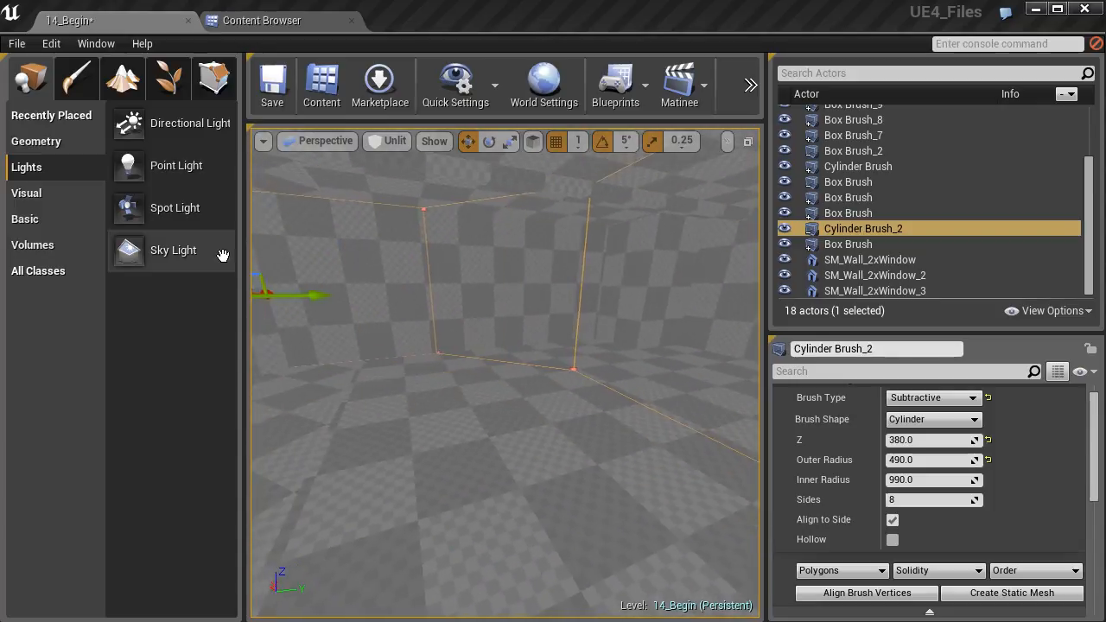
# Place the Wall_400x400 mesh from the Architecture folder on the room floor and frame it in the view
pyautogui.click(244, 23)
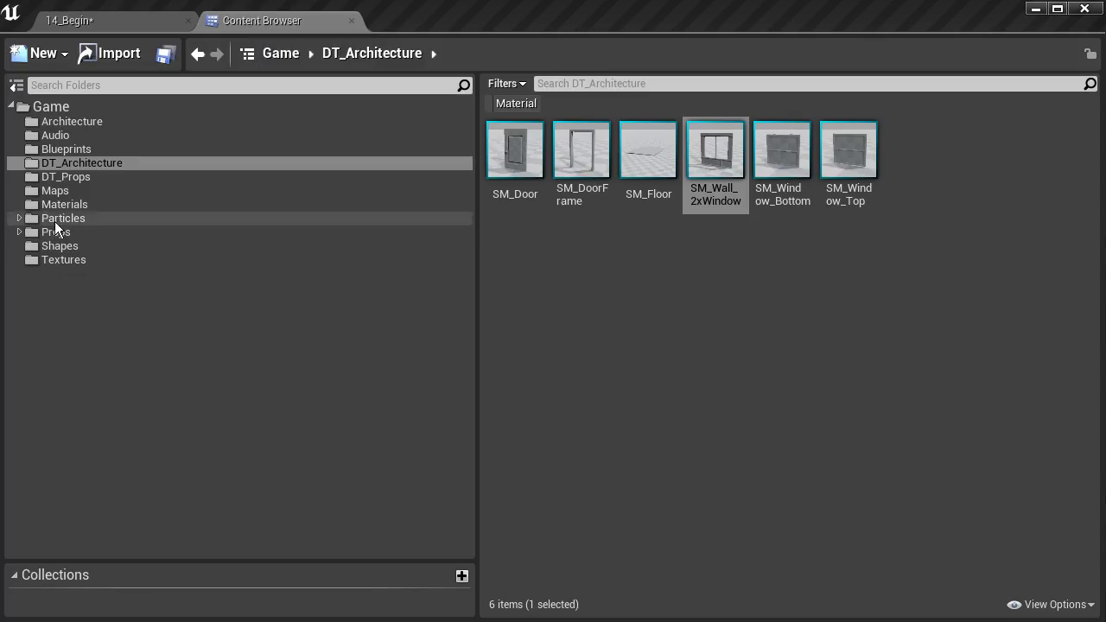
pyautogui.click(60, 124)
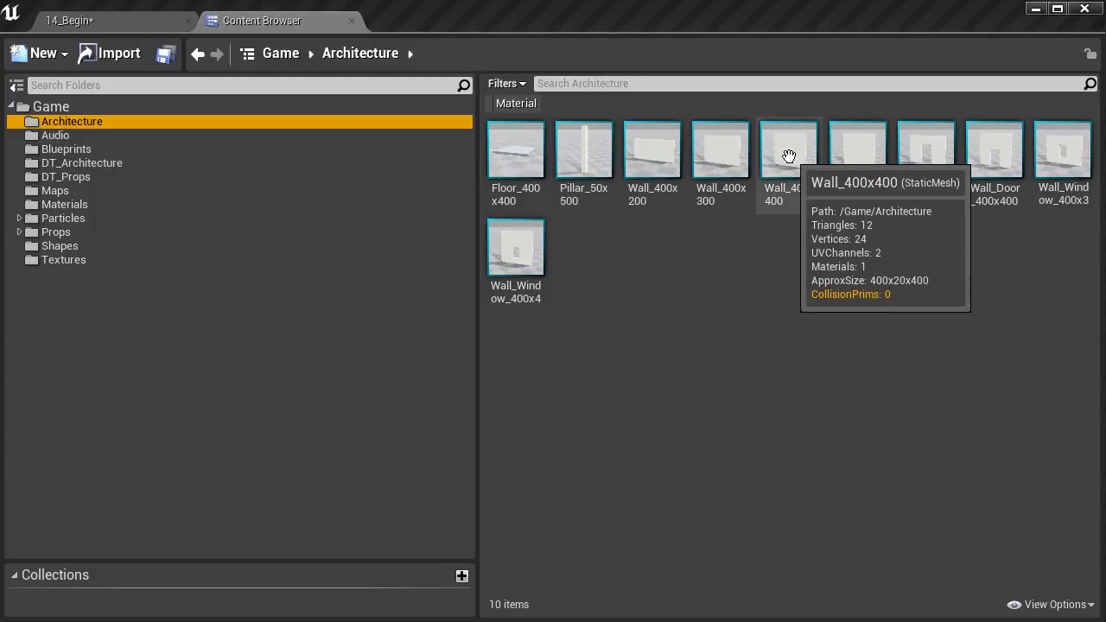
pyautogui.moveTo(787, 163); pyautogui.dragTo(390, 387)
pyautogui.press('f')
pyautogui.press('e')
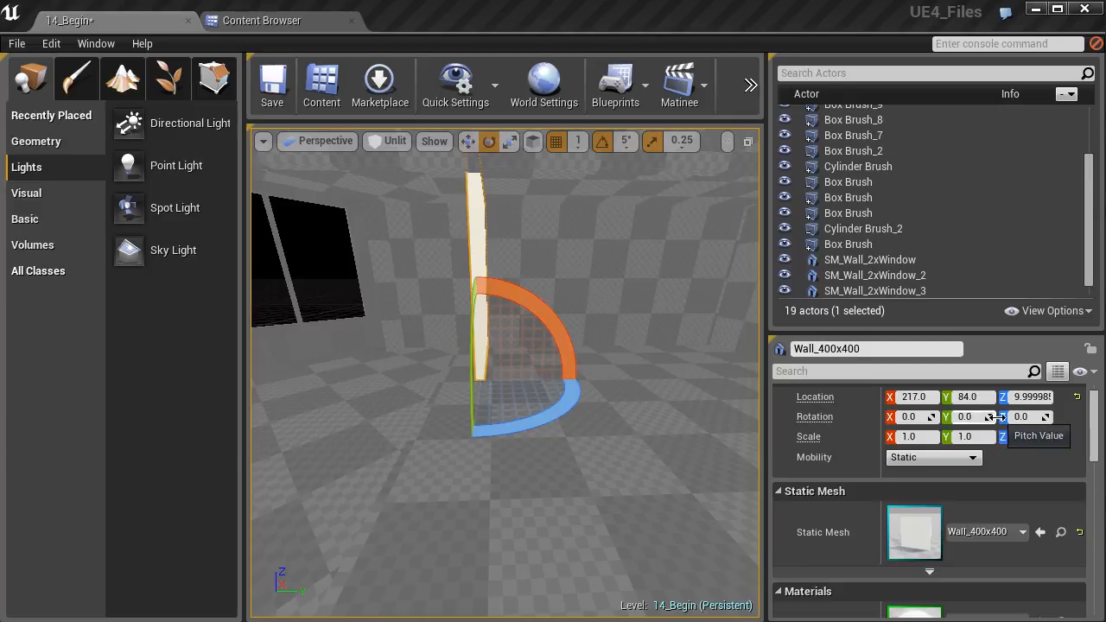
# Rotate the plain wall 90 degrees about Z and move it along X to 468
pyautogui.click(1031, 418)
pyautogui.write('90')
pyautogui.press('Return')
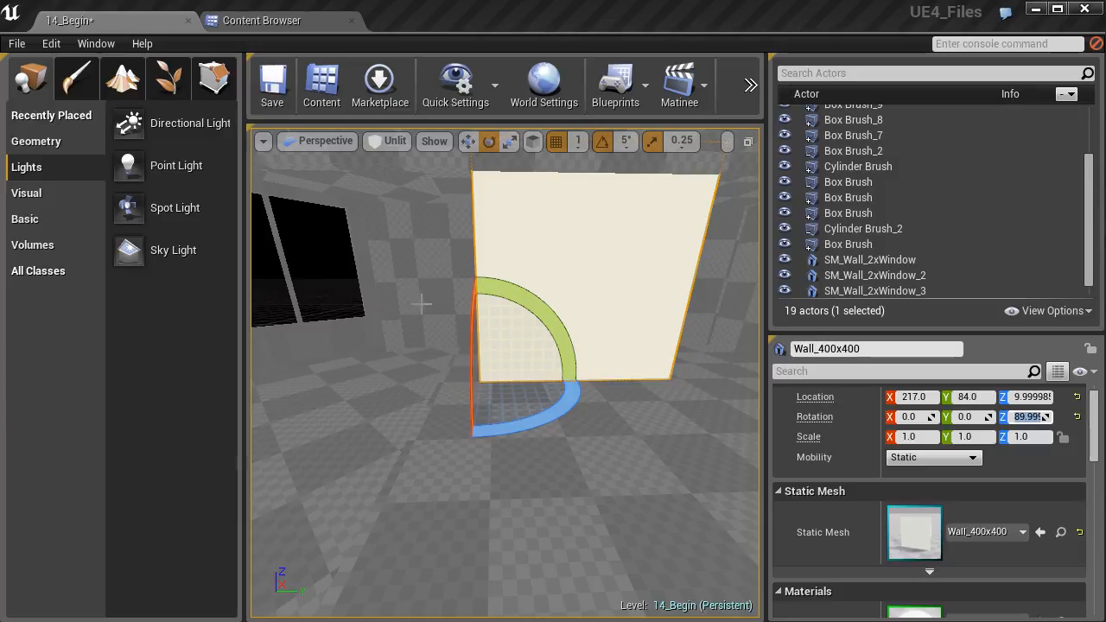
pyautogui.moveTo(492, 389)
pyautogui.mouseDown(button='right')
pyautogui.moveTo(440, 384)
pyautogui.moveTo(492, 389)
pyautogui.mouseUp(button='right')
pyautogui.press('w')
pyautogui.moveTo(624, 440); pyautogui.dragTo(539, 400)
# Switch to the top view and move the plain wall near the end of the angled window wall, about X 485, Y -178
pyautogui.click(322, 142)
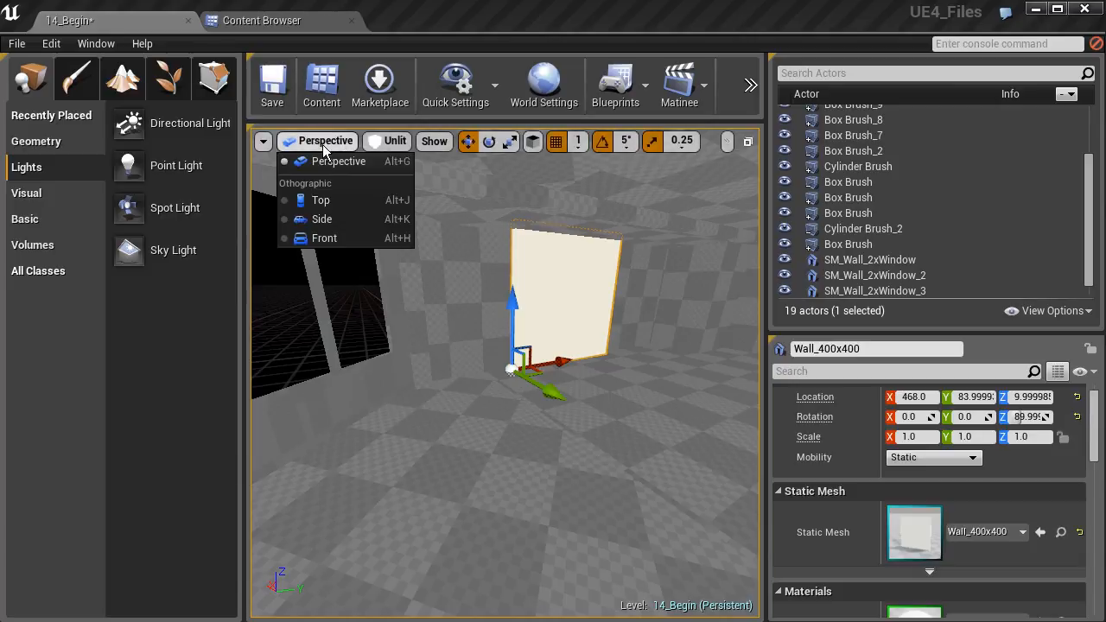
pyautogui.click(317, 205)
pyautogui.scroll(-2, 340, 250)
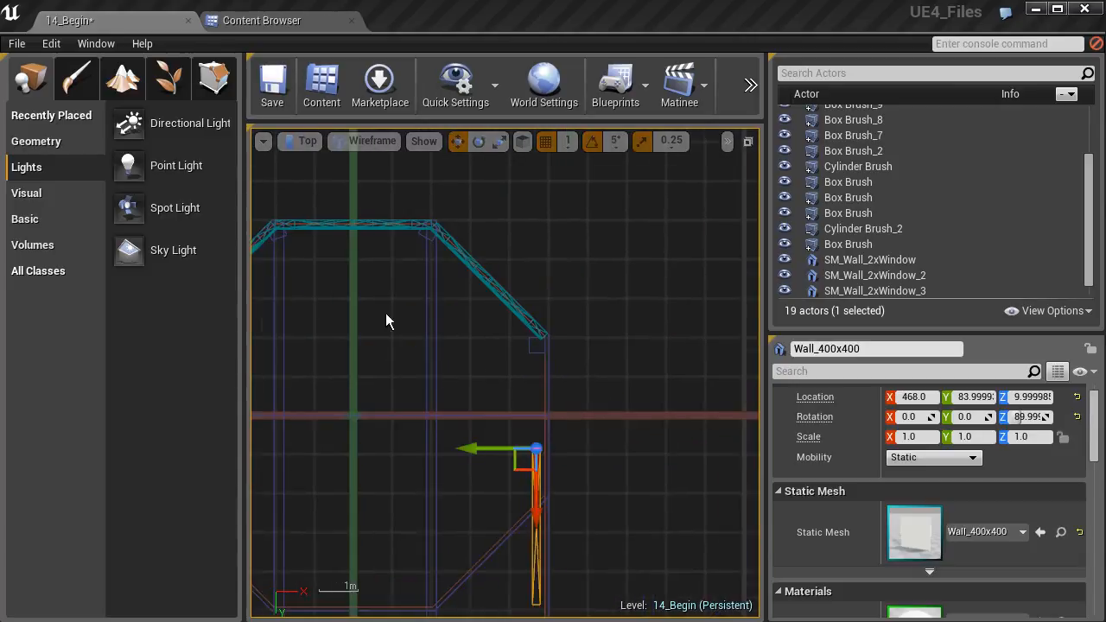
pyautogui.scroll(3, 510, 476)
pyautogui.moveTo(527, 465); pyautogui.dragTo(573, 306)
# Set the transform gizmo to world space and align the plain wall with the side brush edge at X 490, Y -199
pyautogui.click(522, 141)
pyautogui.scroll(4, 565, 291)
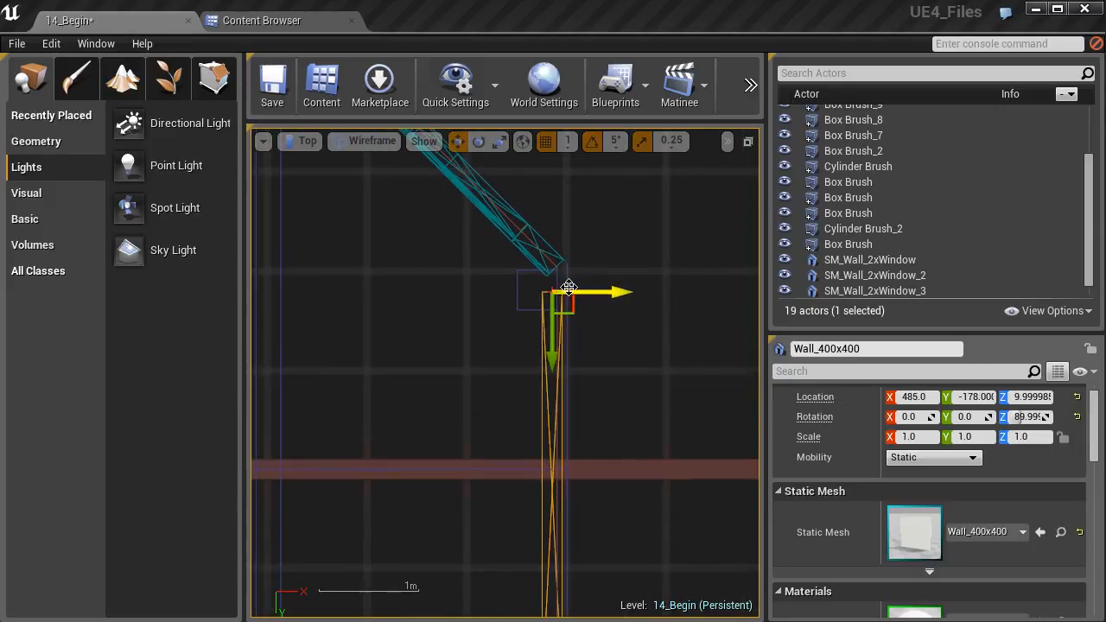
pyautogui.moveTo(533, 376); pyautogui.dragTo(540, 324)
pyautogui.scroll(6, 540, 320)
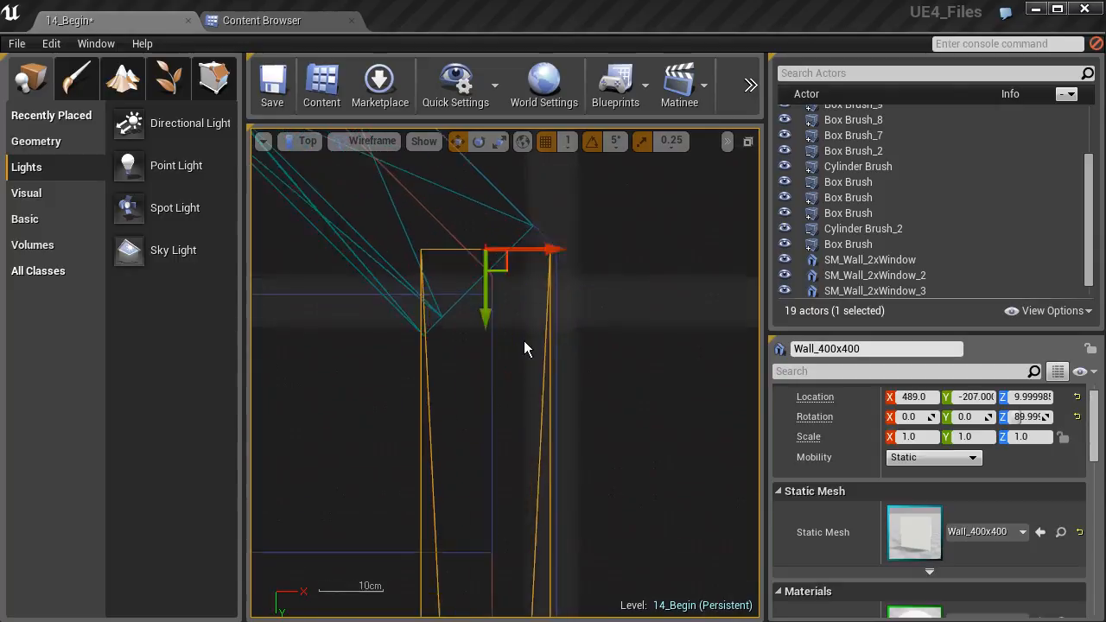
pyautogui.moveTo(480, 300); pyautogui.dragTo(481, 363)
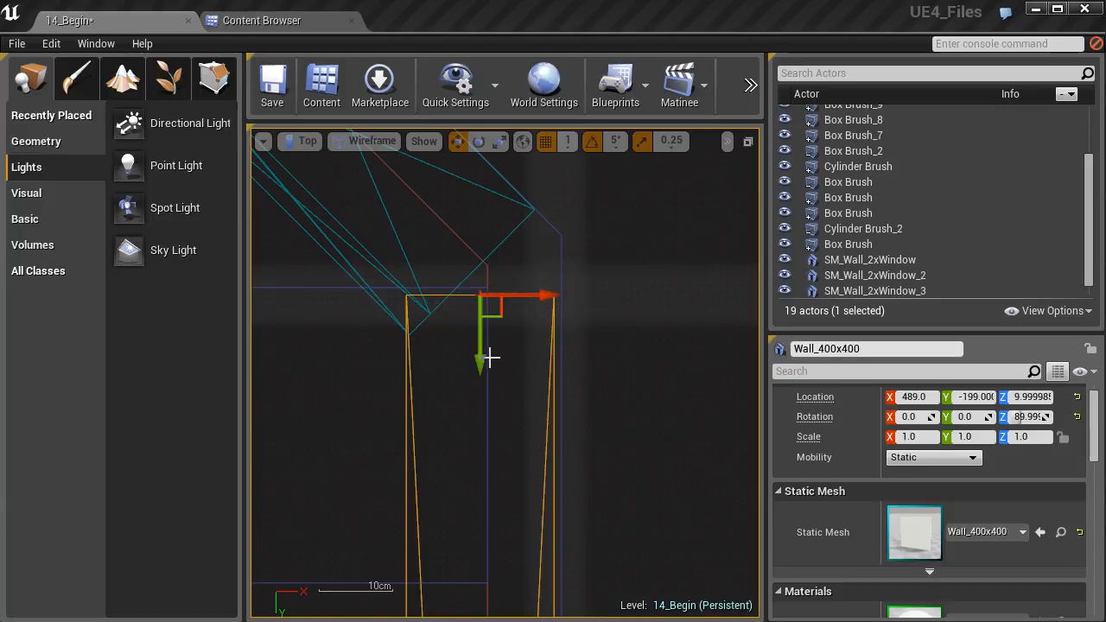
pyautogui.scroll(2, 478, 347)
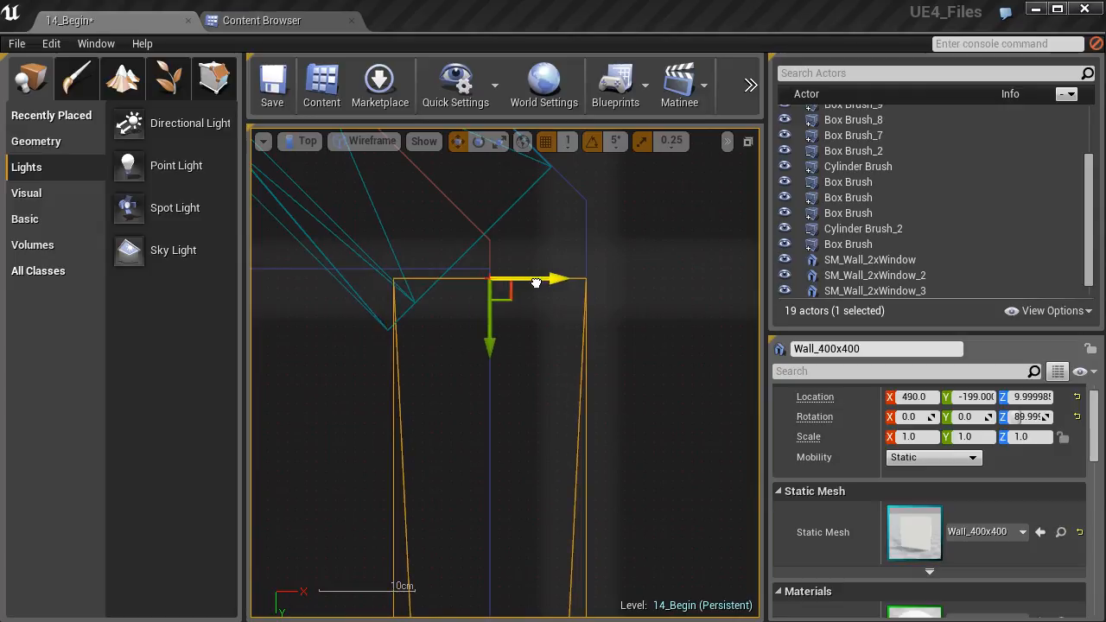
# Move the plain wall to X 489, Y -195 so its corner meets the end of the angled window wall
pyautogui.moveTo(530, 284); pyautogui.dragTo(536, 282)
pyautogui.moveTo(429, 343); pyautogui.dragTo(596, 277, button='right')
pyautogui.moveTo(595, 260); pyautogui.dragTo(587, 257)
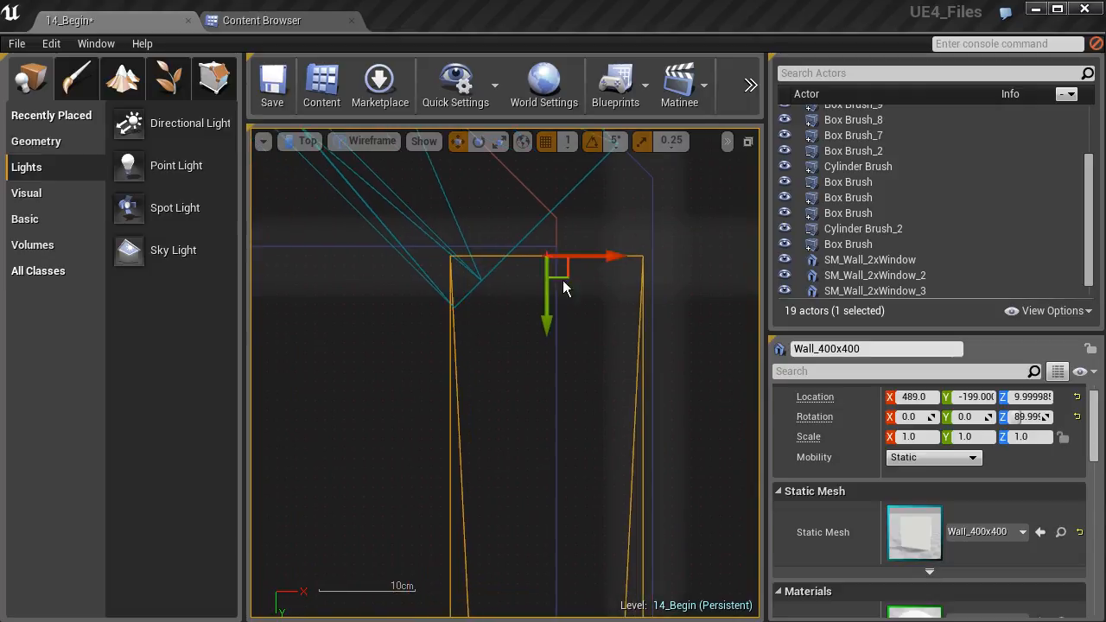
pyautogui.scroll(2, 451, 313)
pyautogui.scroll(-1, 463, 324)
pyautogui.moveTo(578, 295); pyautogui.dragTo(587, 346)
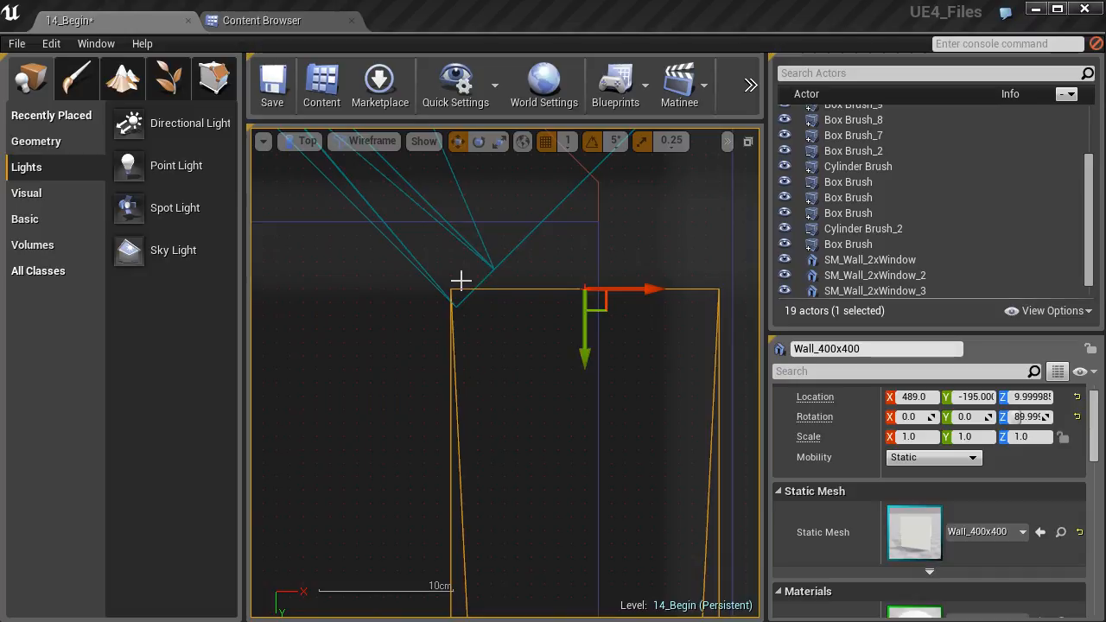
pyautogui.moveTo(470, 304); pyautogui.dragTo(521, 400, button='right')
pyautogui.scroll(-4, 520, 397)
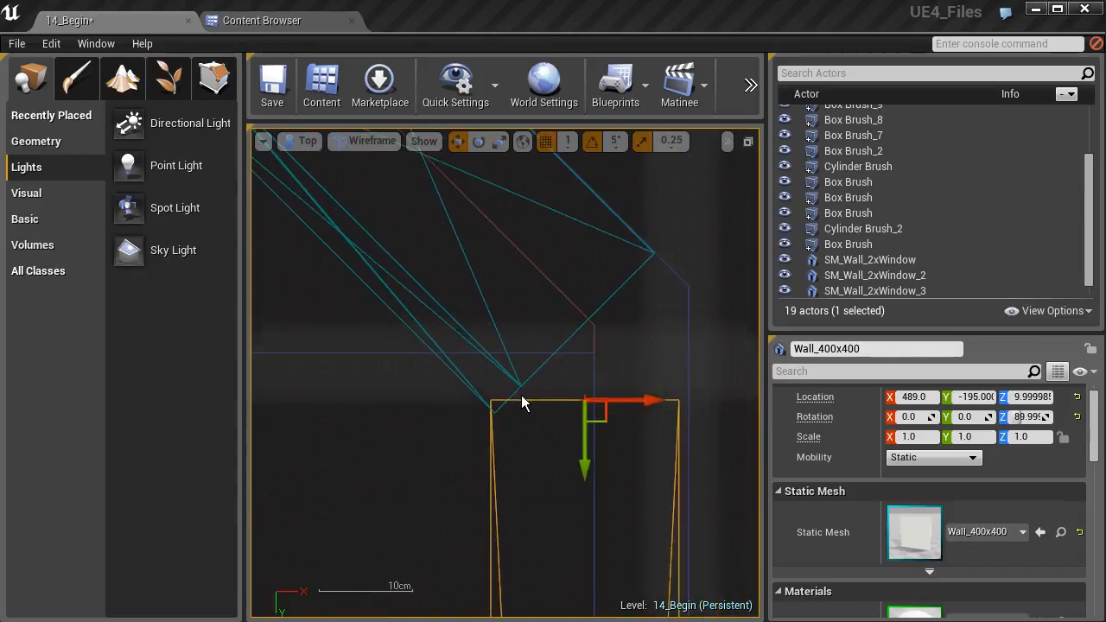
pyautogui.moveTo(512, 438); pyautogui.dragTo(511, 409, button='right')
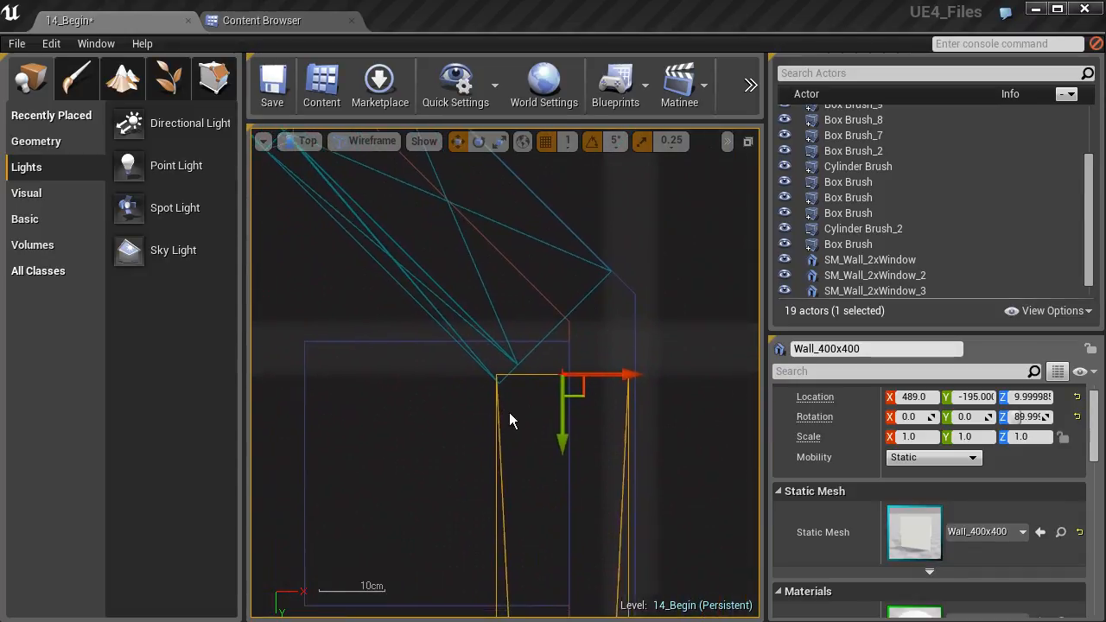
pyautogui.scroll(-2, 510, 420)
pyautogui.scroll(3, 538, 424)
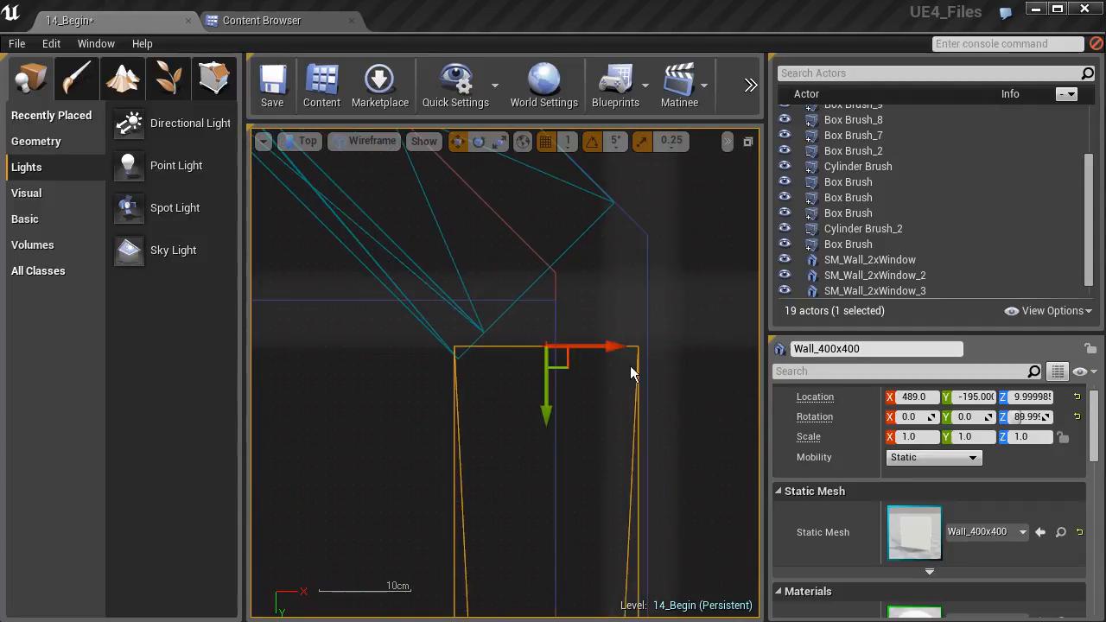
# Realign the plain wall with the outer brush edge at X 490, Y -192, just clear of the angled window wall
pyautogui.moveTo(609, 348); pyautogui.dragTo(622, 349)
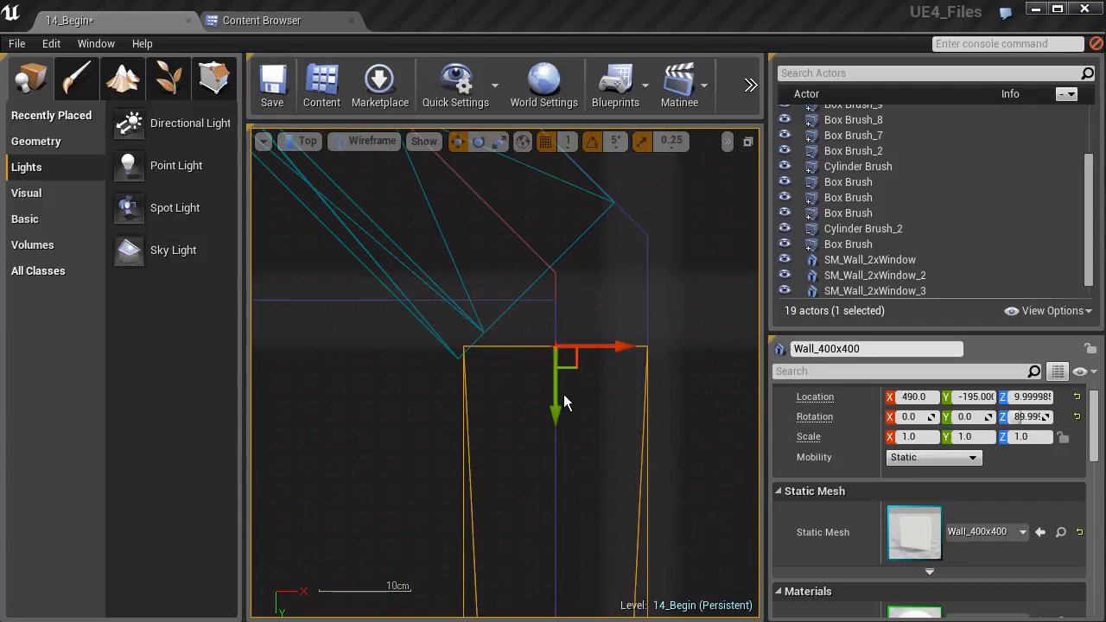
pyautogui.moveTo(554, 398); pyautogui.dragTo(553, 414)
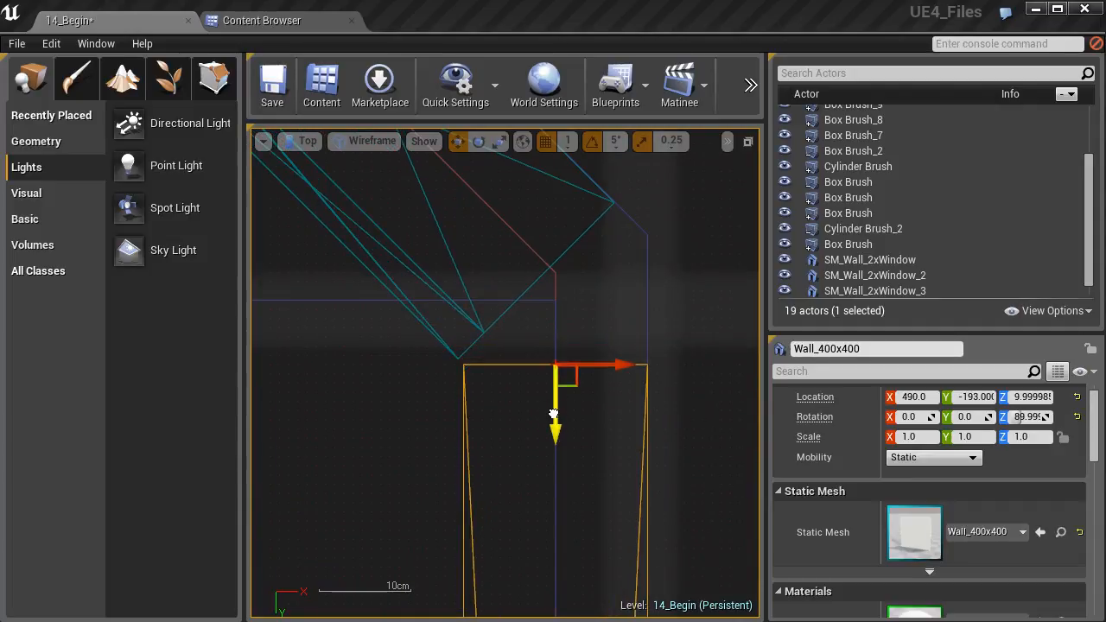
pyautogui.click(551, 412)
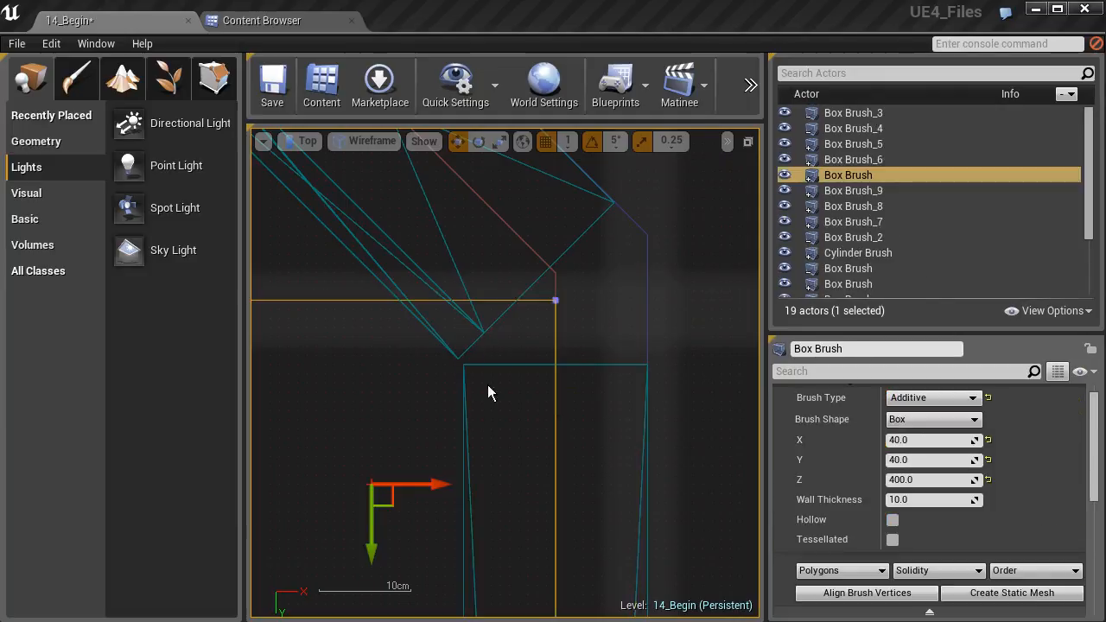
pyautogui.click(633, 367)
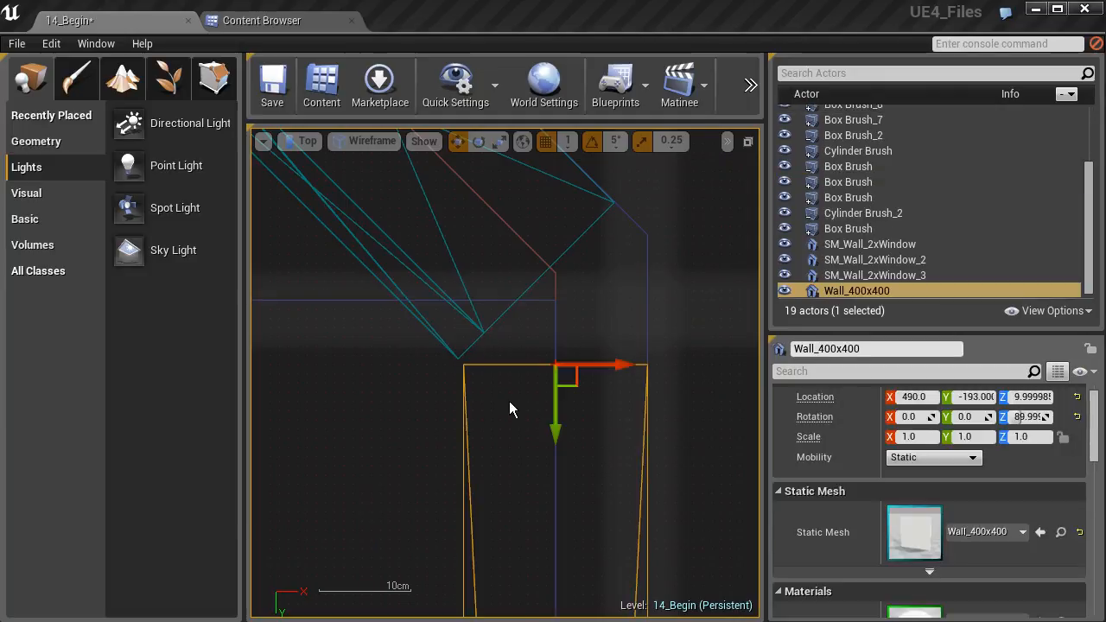
pyautogui.click(553, 416)
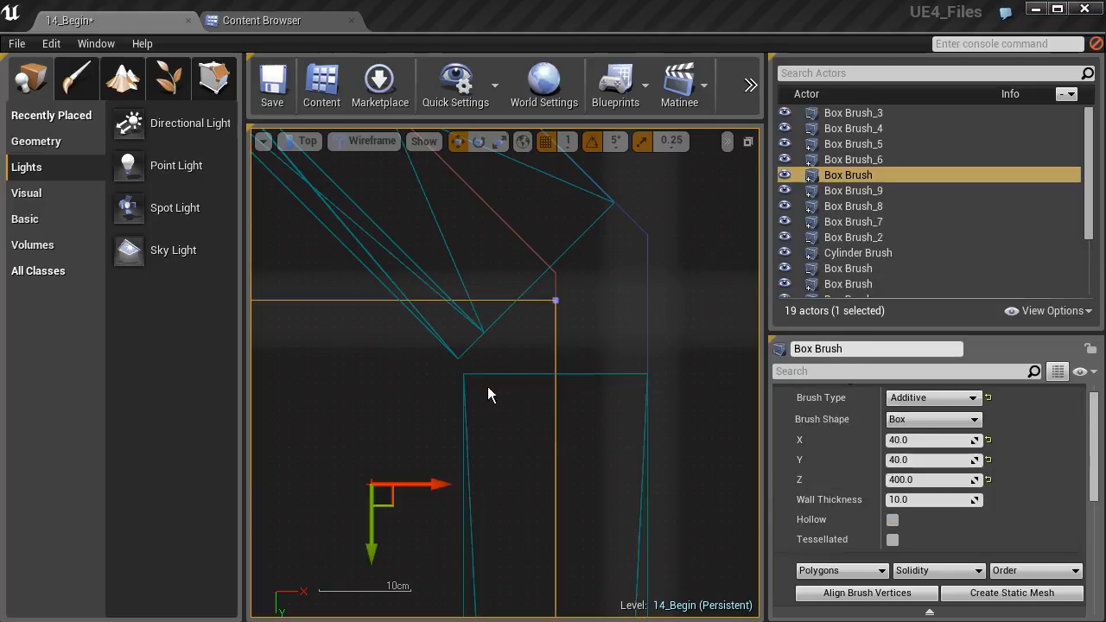
pyautogui.scroll(3, 582, 417)
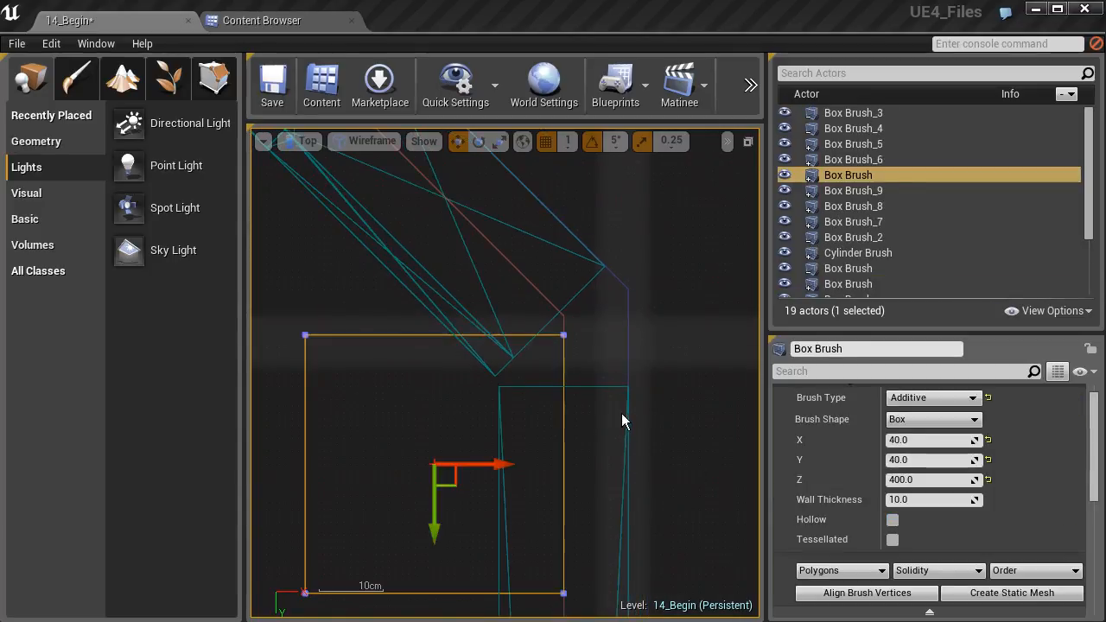
pyautogui.scroll(-4, 557, 430)
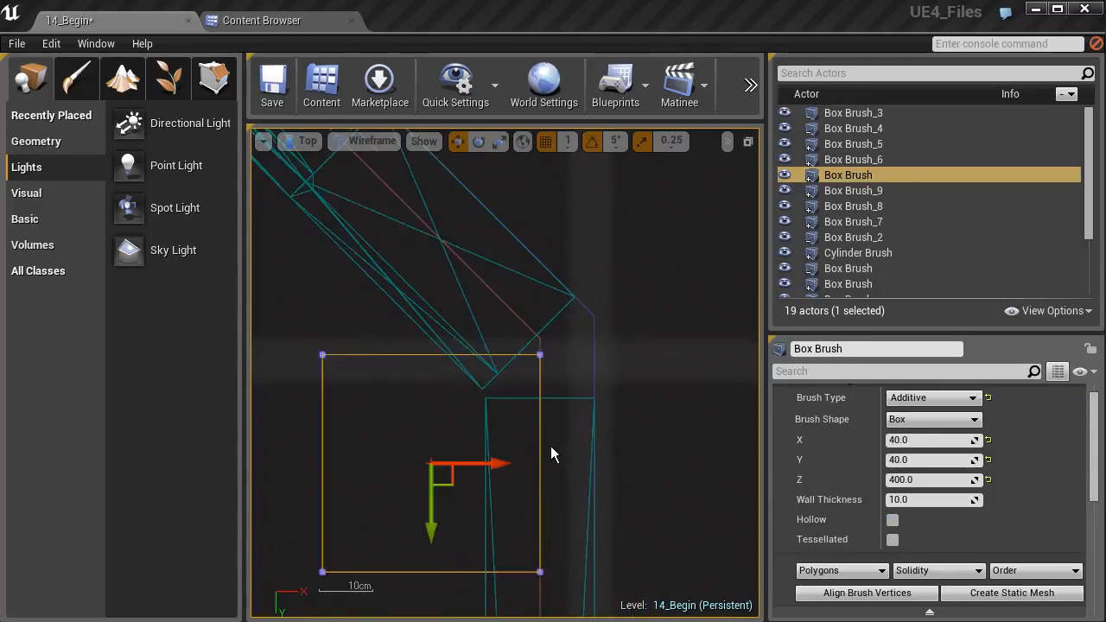
# Set the grid snap size to 10 and clear the brush selection
pyautogui.scroll(-3, 497, 479)
pyautogui.moveTo(421, 490); pyautogui.dragTo(677, 415, button='right')
pyautogui.scroll(-8, 548, 459)
pyautogui.moveTo(513, 475); pyautogui.dragTo(583, 320, button='right')
pyautogui.scroll(-2, 577, 373)
pyautogui.moveTo(652, 419)
pyautogui.mouseDown(button='right')
pyautogui.moveTo(567, 377)
pyautogui.moveTo(563, 276)
pyautogui.mouseUp(button='right')
pyautogui.scroll(2, 575, 343)
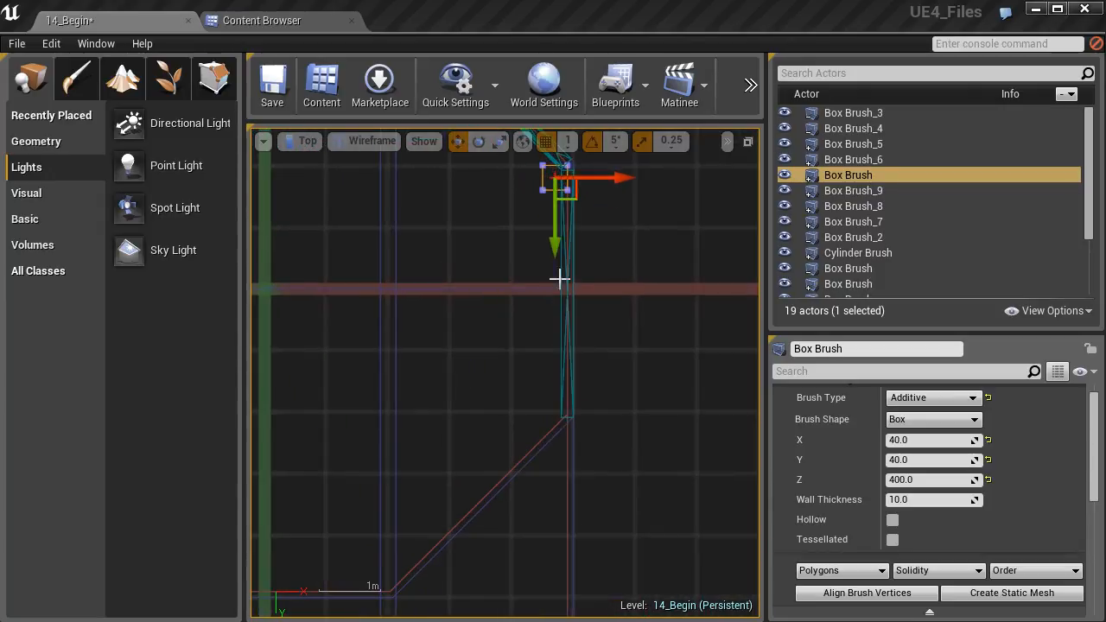
pyautogui.click(569, 140)
pyautogui.click(573, 218)
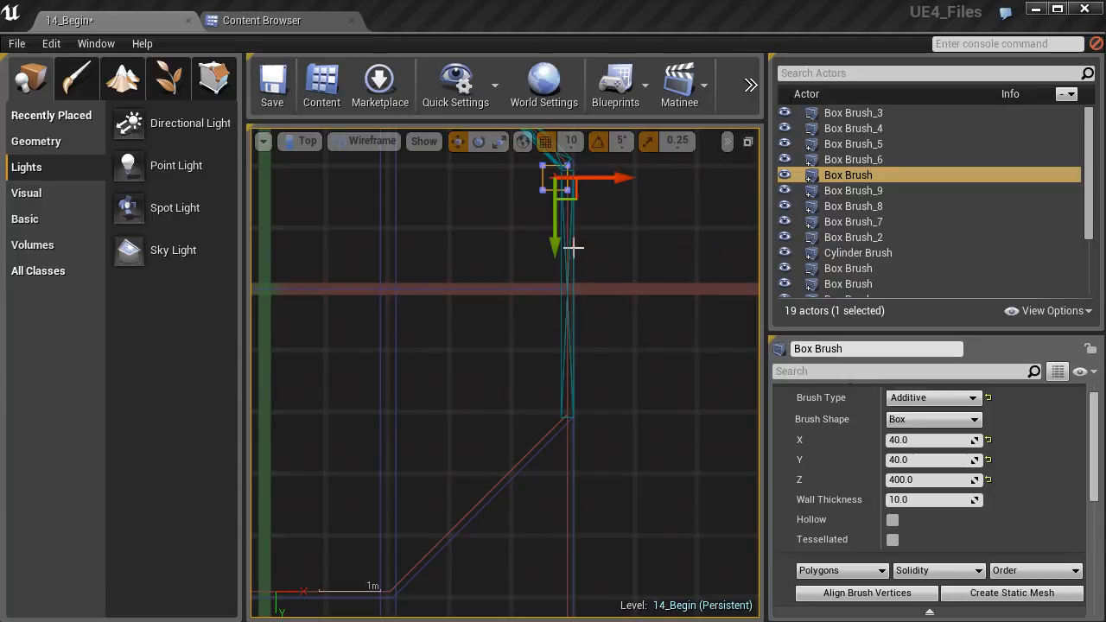
pyautogui.click(570, 143)
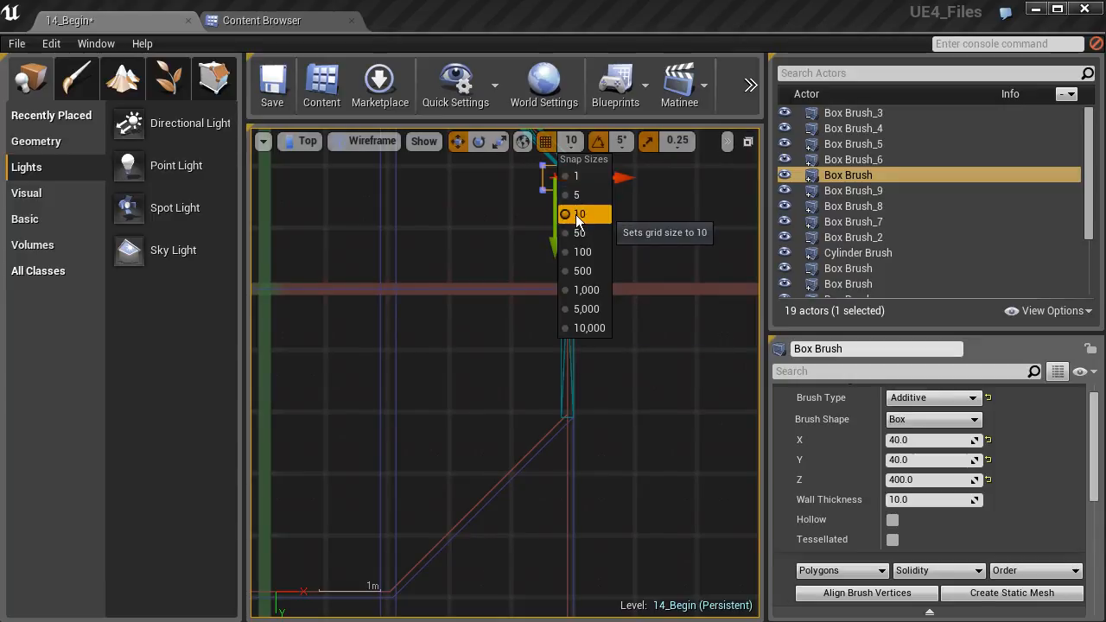
pyautogui.click(667, 240)
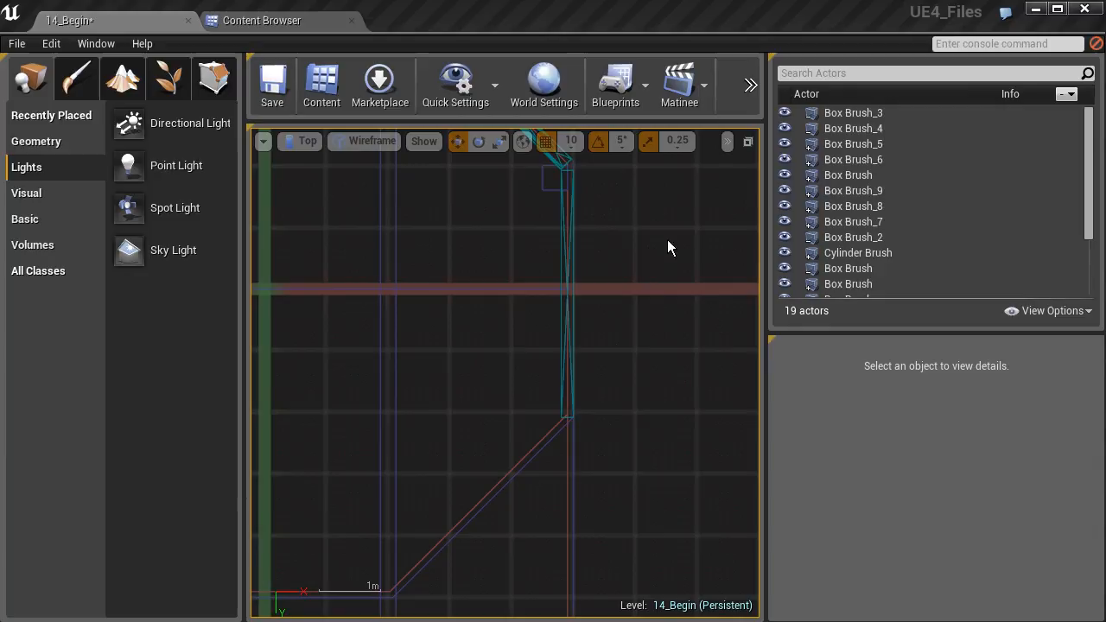
# Duplicate the plain wall along Y to about 208 so the copy continues end to end from the original
pyautogui.click(567, 213)
pyautogui.click(571, 210)
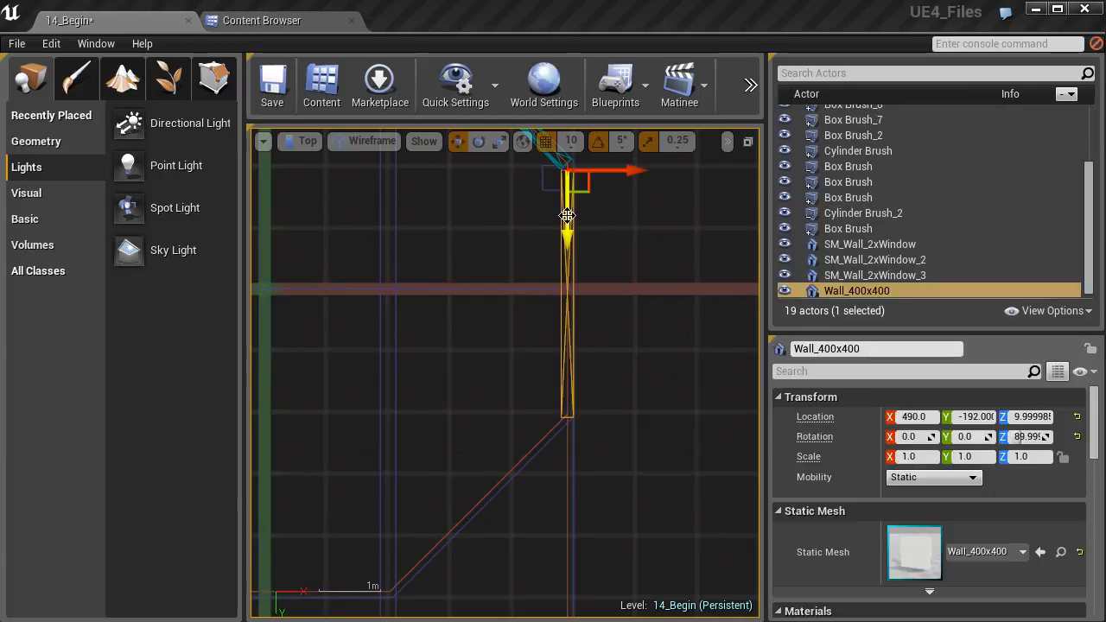
pyautogui.keyDown('alt'); pyautogui.moveTo(567, 229); pyautogui.dragTo(567, 481); pyautogui.keyUp('alt')
pyautogui.scroll(4, 588, 299)
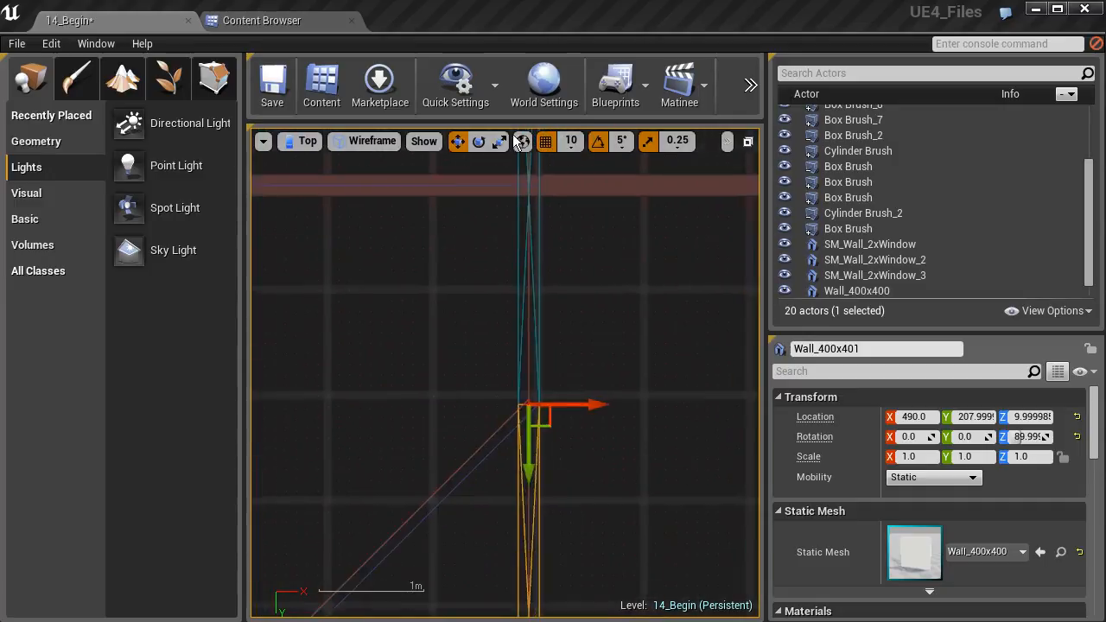
pyautogui.scroll(2, 543, 452)
pyautogui.scroll(-4, 489, 387)
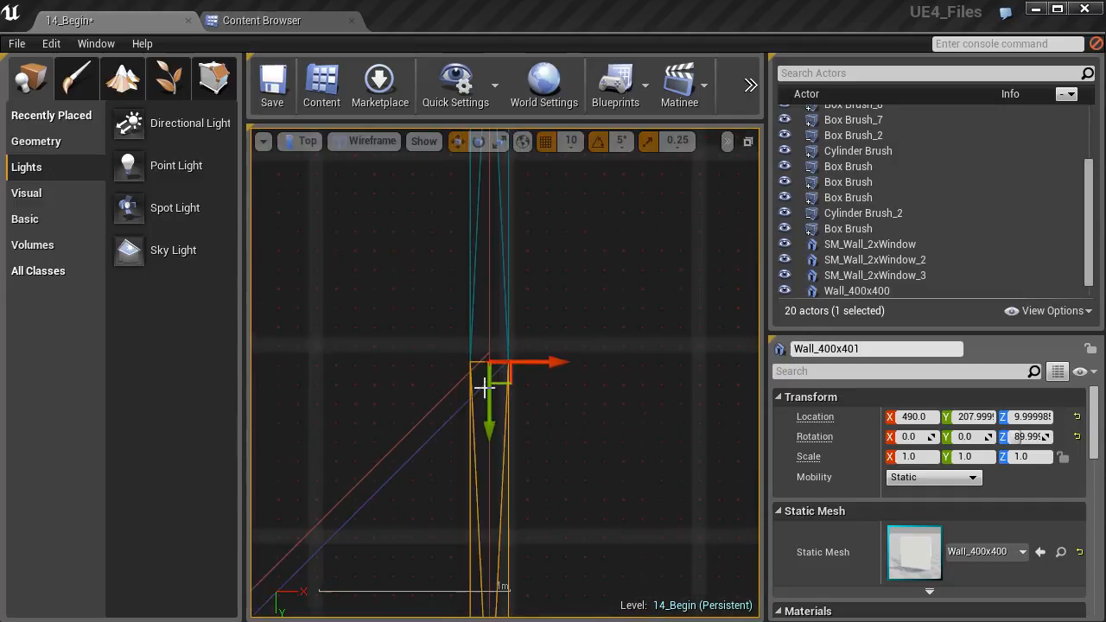
# Duplicate the second plain wall along Y to about 608, extending the side wall to the room's far corner
pyautogui.moveTo(471, 430); pyautogui.dragTo(467, 259, button='right')
pyautogui.scroll(2, 518, 293)
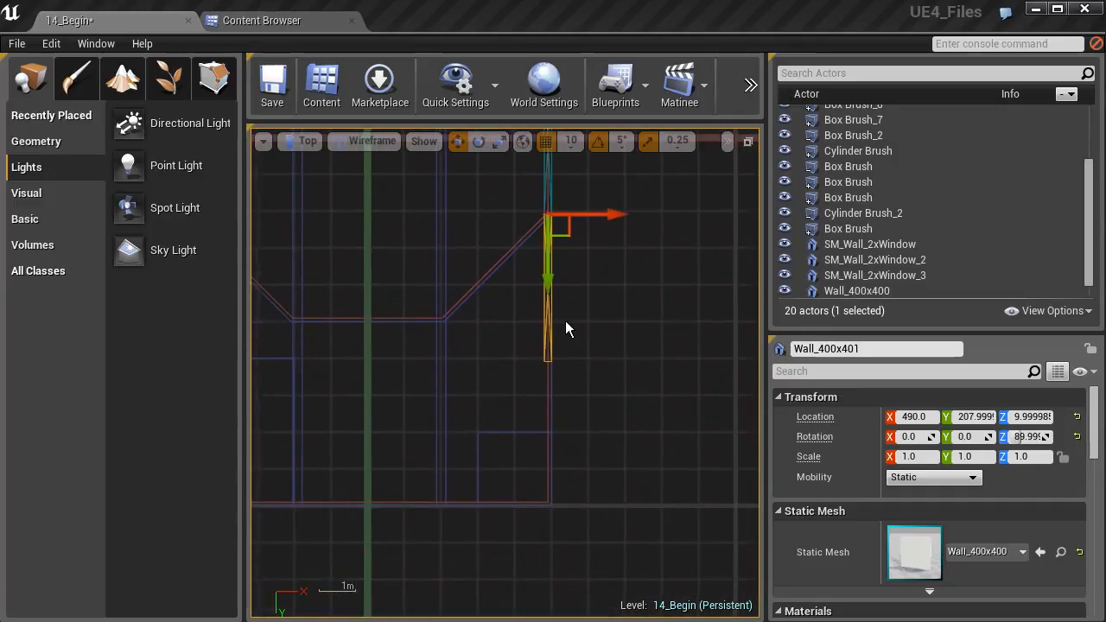
pyautogui.moveTo(562, 325); pyautogui.dragTo(543, 248, button='right')
pyautogui.keyDown('alt'); pyautogui.moveTo(536, 200); pyautogui.dragTo(536, 449); pyautogui.keyUp('alt')
pyautogui.scroll(1, 524, 171)
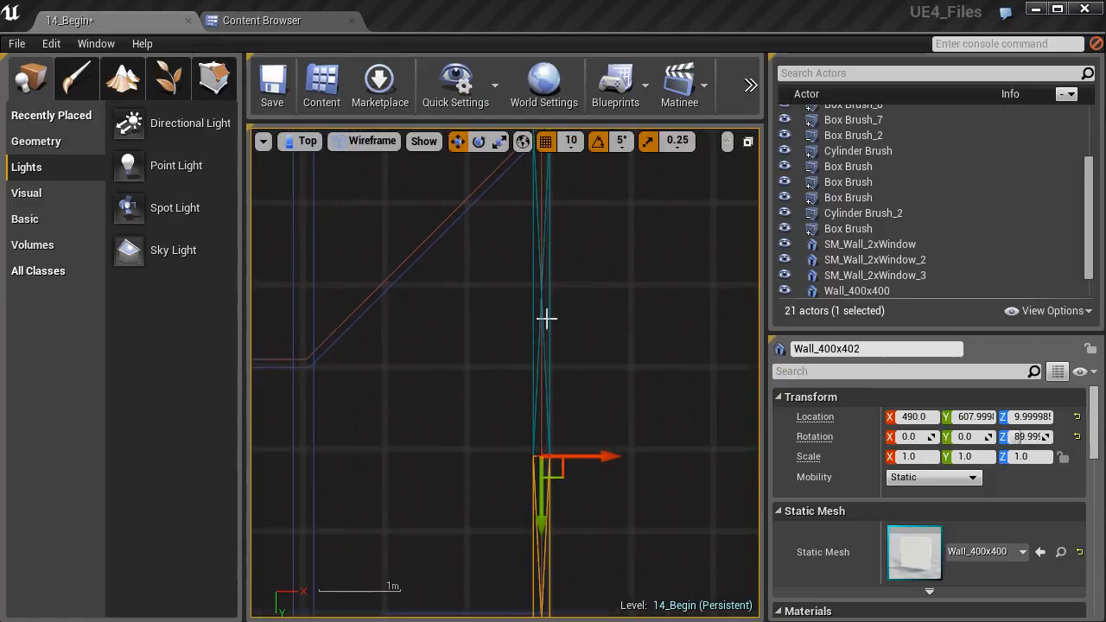
# Select the three plain side walls together and duplicate them to the opposite side of the room at X -490
pyautogui.moveTo(559, 369); pyautogui.dragTo(636, 366, button='right')
pyautogui.scroll(-3, 482, 386)
pyautogui.click(640, 328)
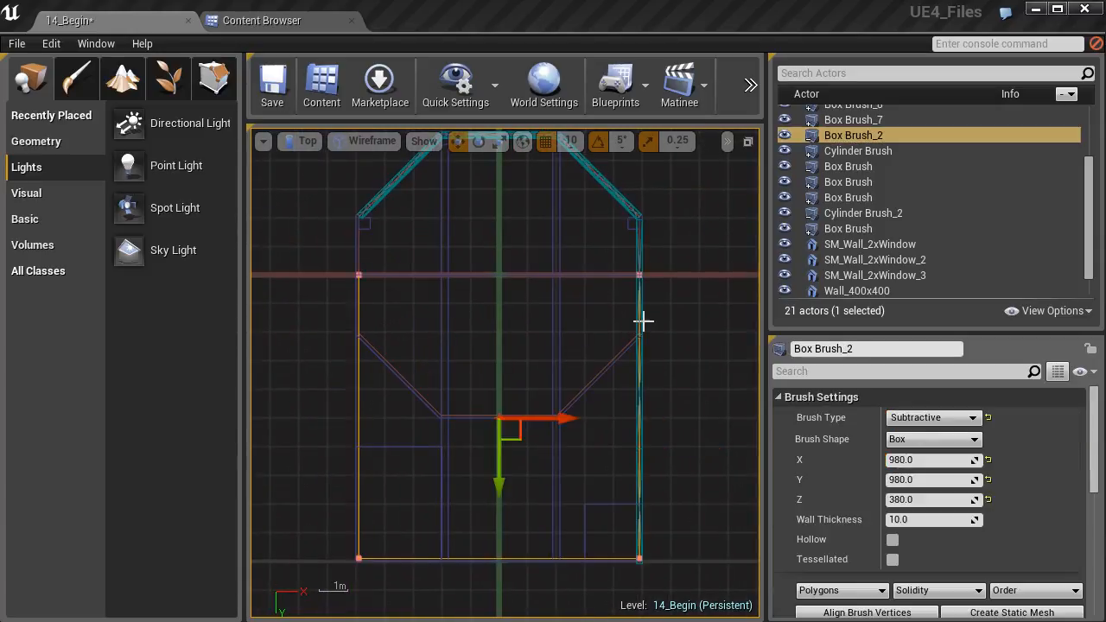
pyautogui.scroll(5, 640, 328)
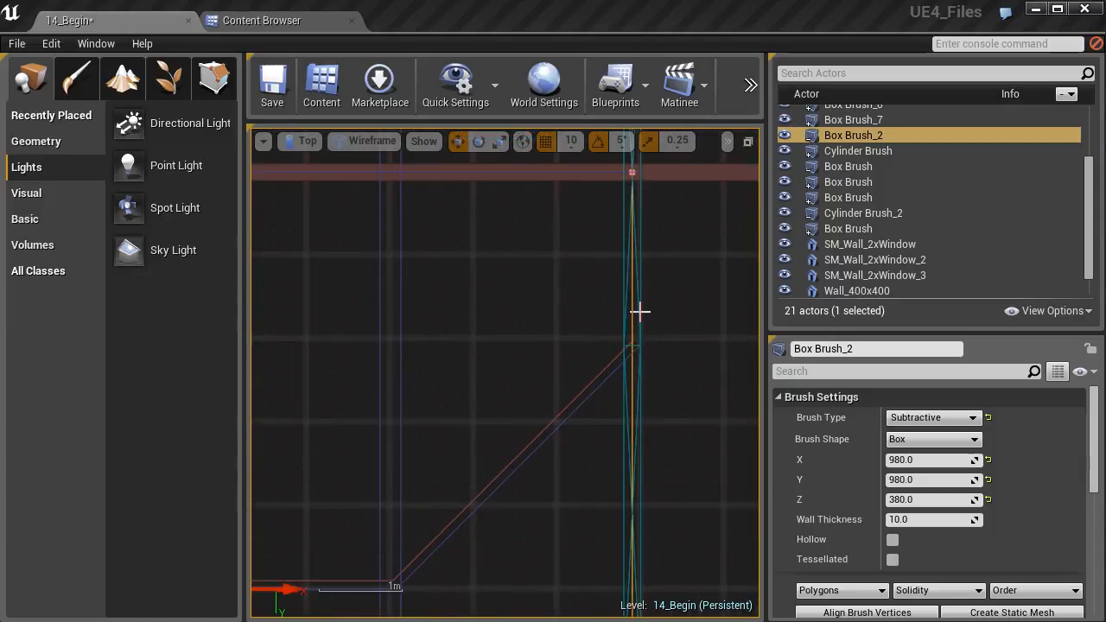
pyautogui.click(636, 358)
pyautogui.keyDown('ctrl'); pyautogui.click(638, 388); pyautogui.keyUp('ctrl')
pyautogui.moveTo(642, 459); pyautogui.dragTo(602, 374, button='right')
pyautogui.keyDown('ctrl'); pyautogui.click(578, 357); pyautogui.keyUp('ctrl')
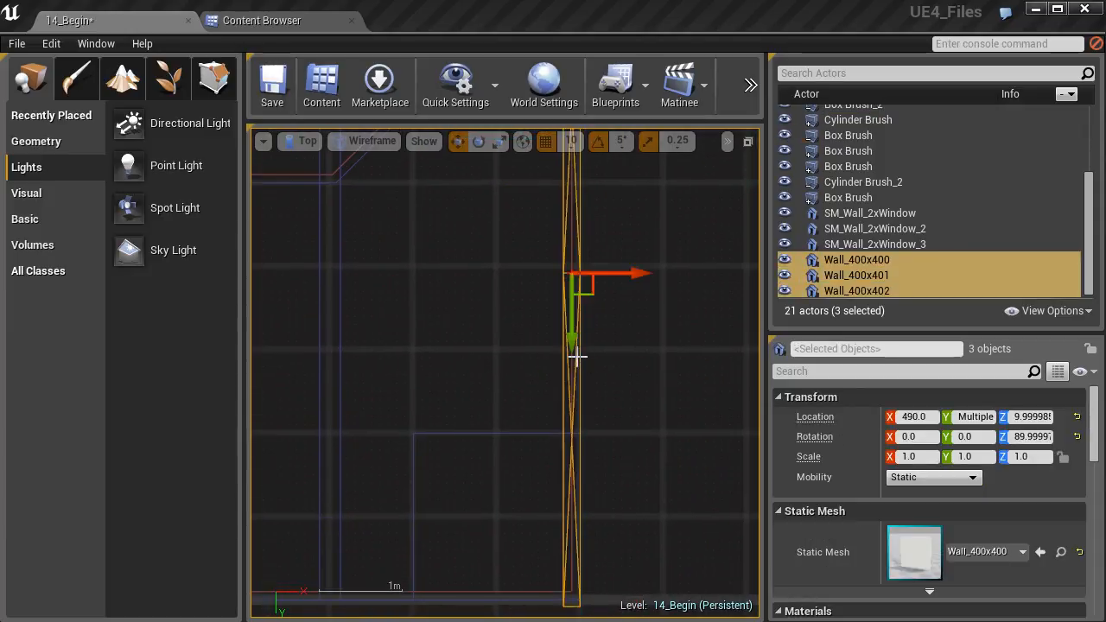
pyautogui.scroll(-4, 579, 357)
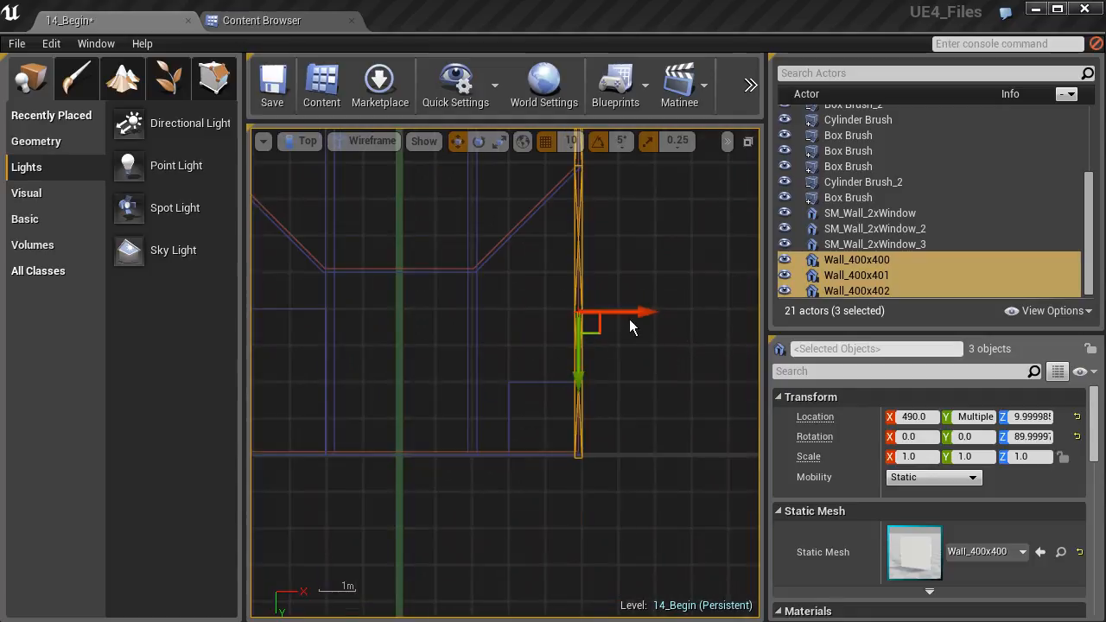
pyautogui.keyDown('alt'); pyautogui.moveTo(631, 313); pyautogui.dragTo(388, 313); pyautogui.keyUp('alt')
pyautogui.scroll(5, 409, 350)
pyautogui.scroll(2, 386, 367)
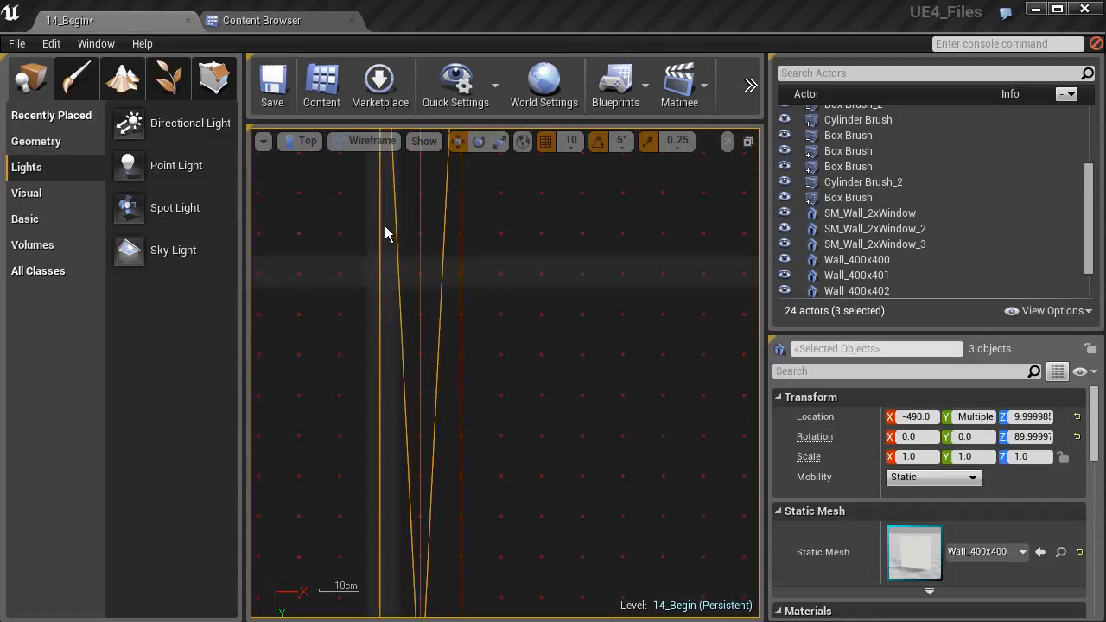
pyautogui.scroll(-6, 375, 336)
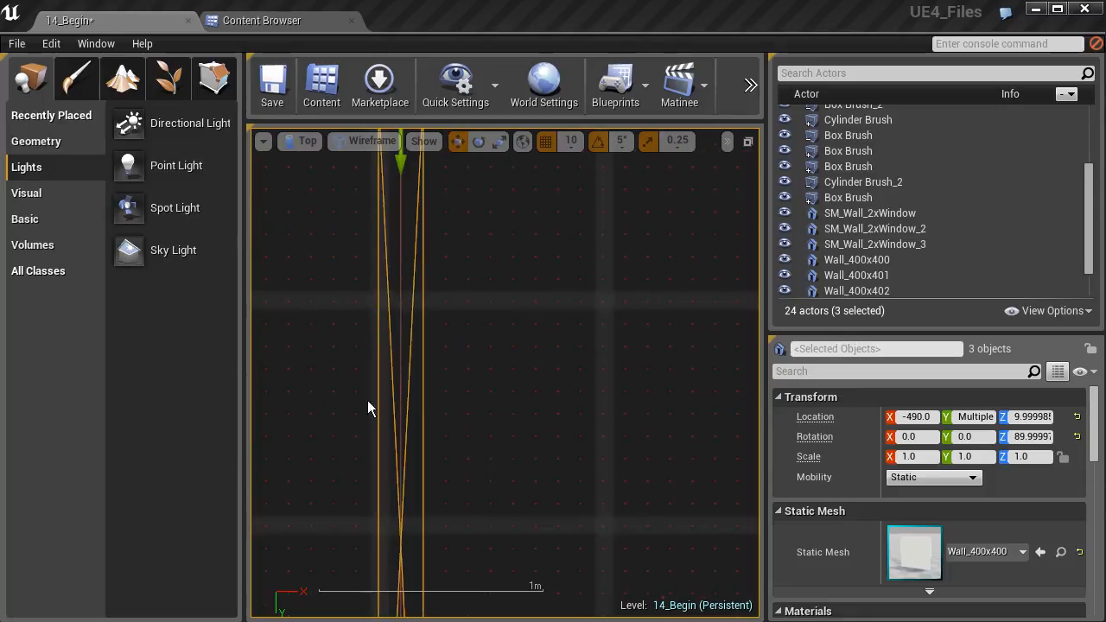
pyautogui.scroll(-3, 385, 437)
pyautogui.moveTo(443, 389)
pyautogui.mouseDown(button='right')
pyautogui.moveTo(469, 377)
pyautogui.moveTo(378, 439)
pyautogui.moveTo(412, 440)
pyautogui.moveTo(417, 478)
pyautogui.mouseUp(button='right')
pyautogui.scroll(-2, 378, 438)
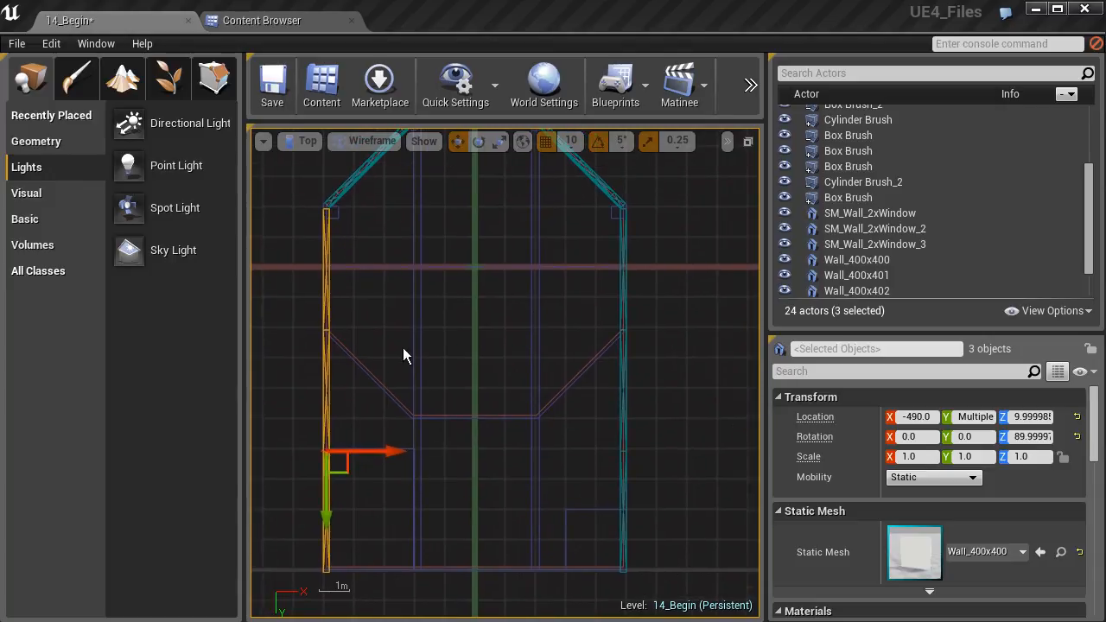
# Switch to the perspective view and examine the plain walls' material and their placement inside the room
pyautogui.click(310, 145)
pyautogui.click(324, 166)
pyautogui.moveTo(449, 340); pyautogui.dragTo(527, 386, button='right')
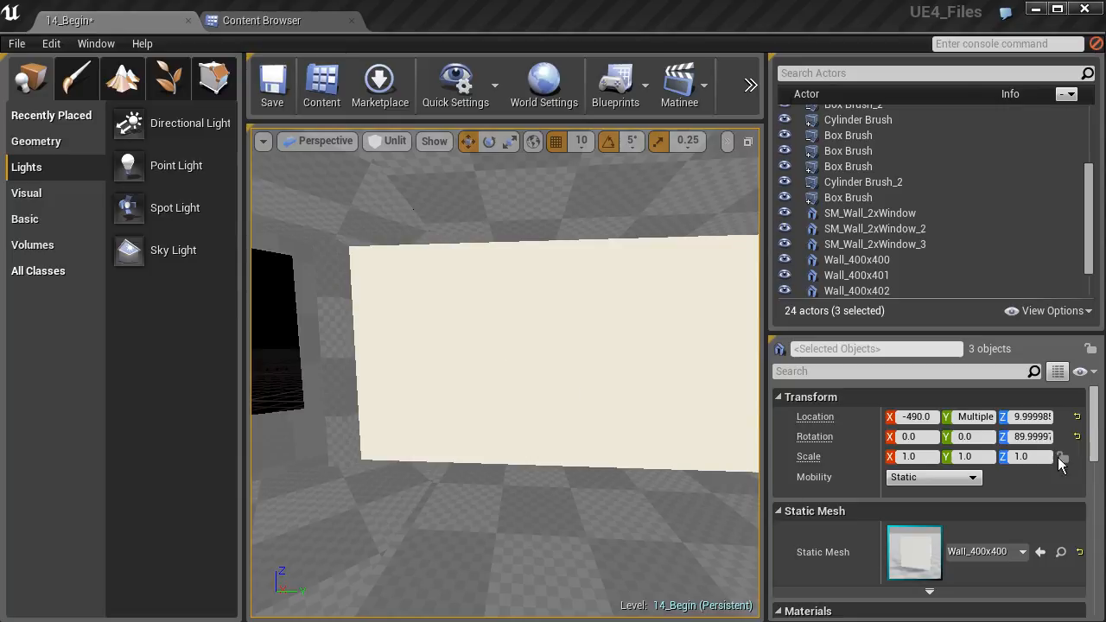
pyautogui.moveTo(1092, 442); pyautogui.dragTo(1093, 464)
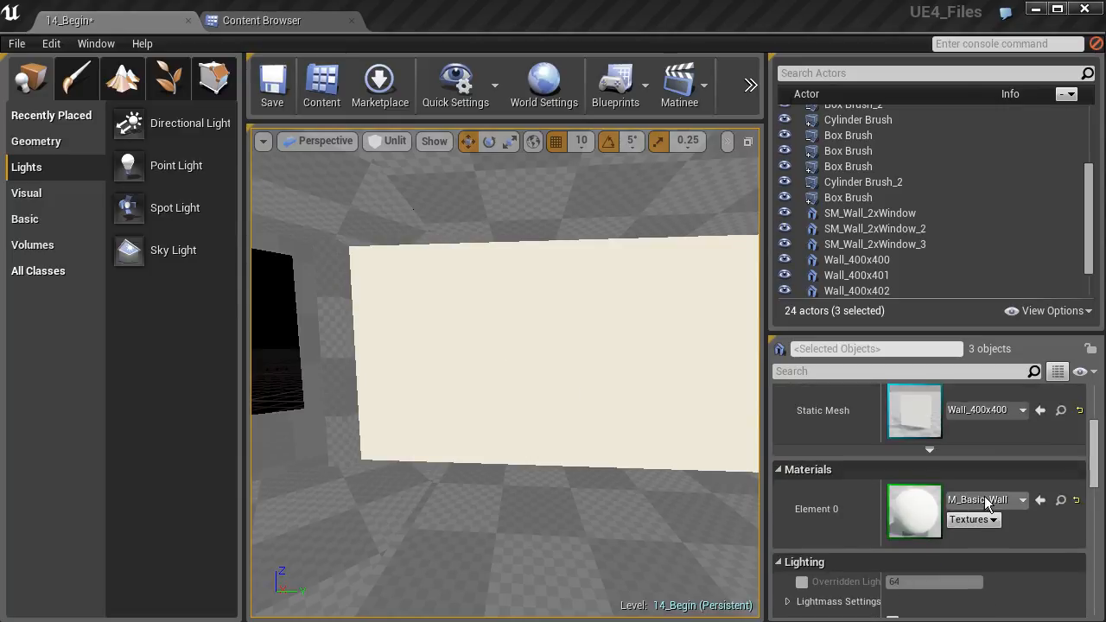
pyautogui.moveTo(581, 424); pyautogui.dragTo(482, 424, button='right')
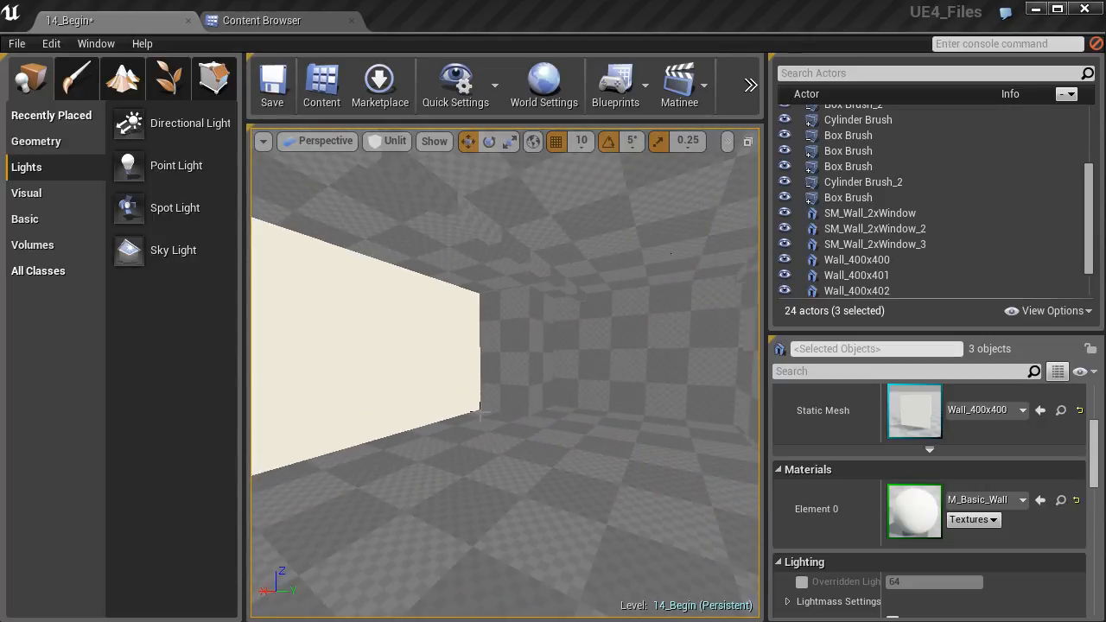
pyautogui.moveTo(502, 418); pyautogui.dragTo(451, 418, button='right')
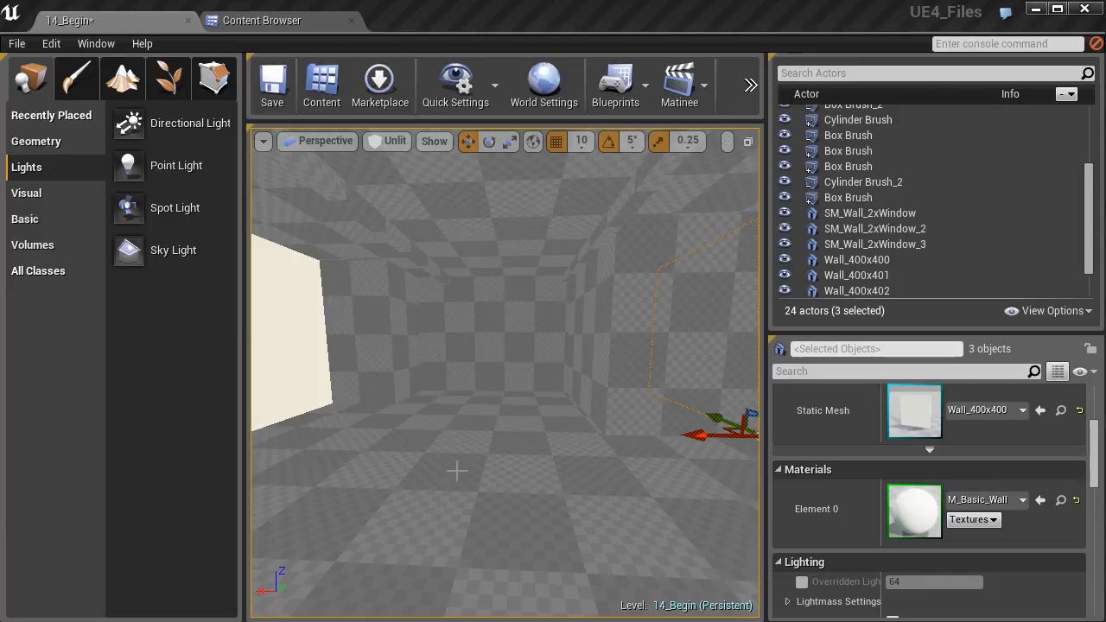
pyautogui.moveTo(499, 448); pyautogui.dragTo(466, 449, button='right')
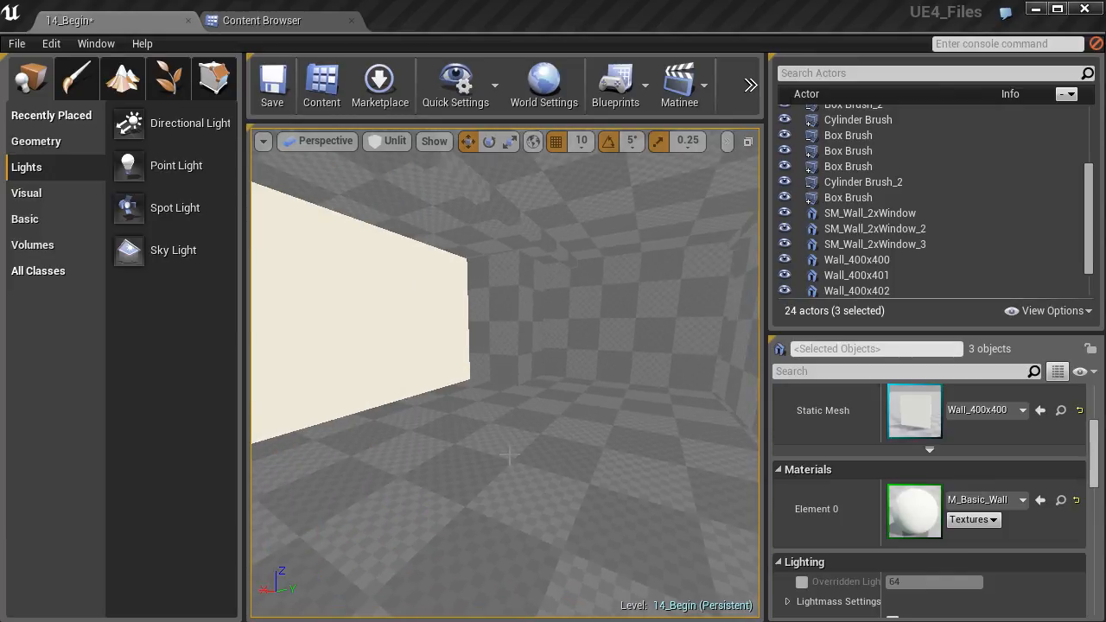